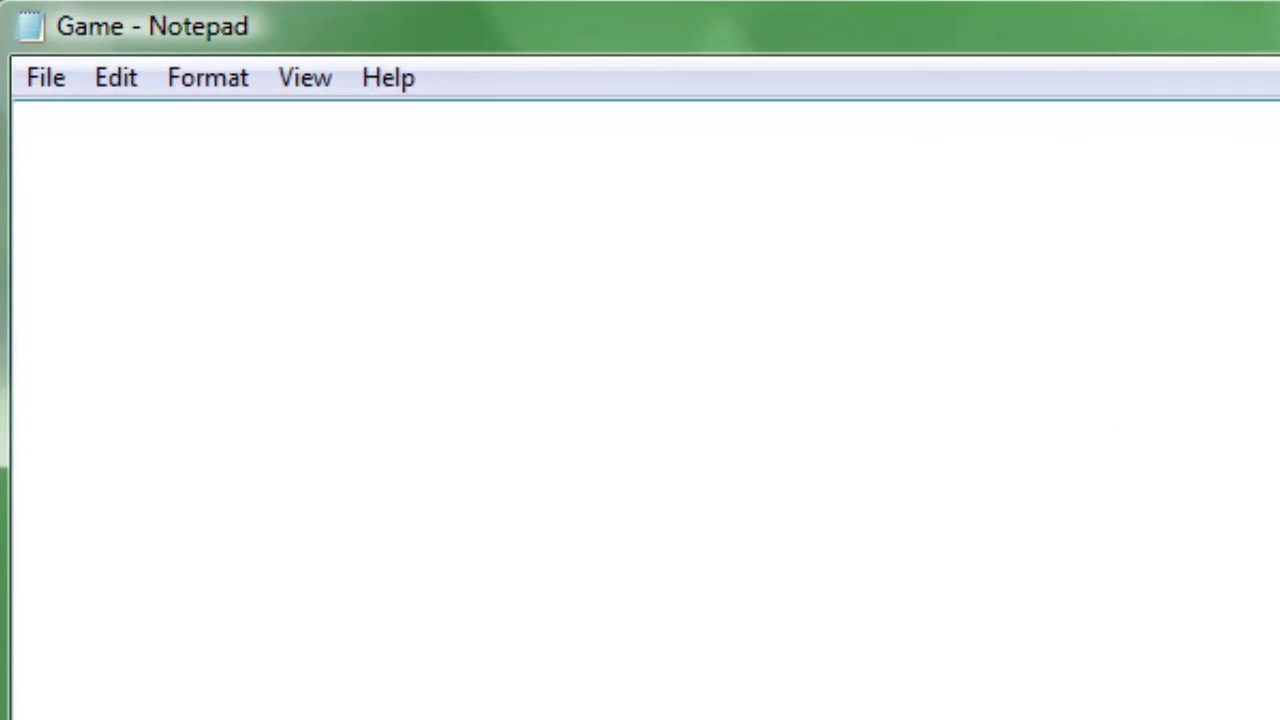
{"action": "type", "text": "@echo "}
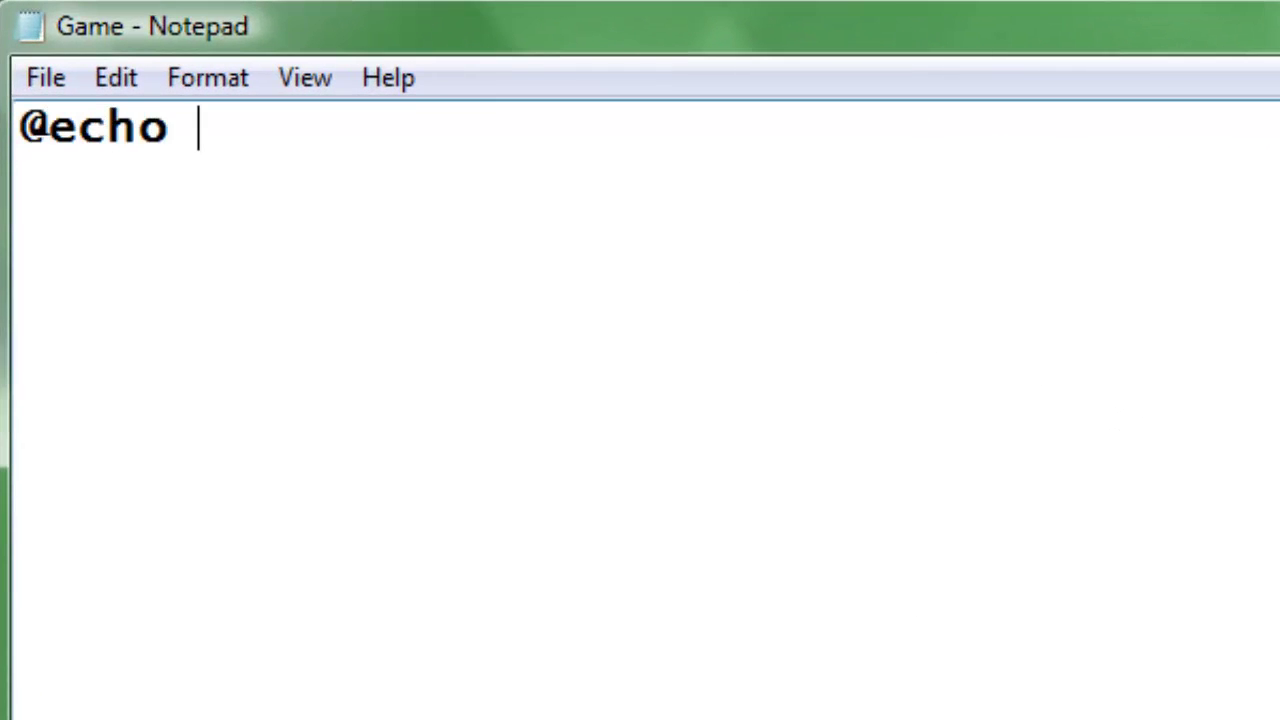
{"action": "type", "text": "off"}
{"action": "key", "text": "Return"}
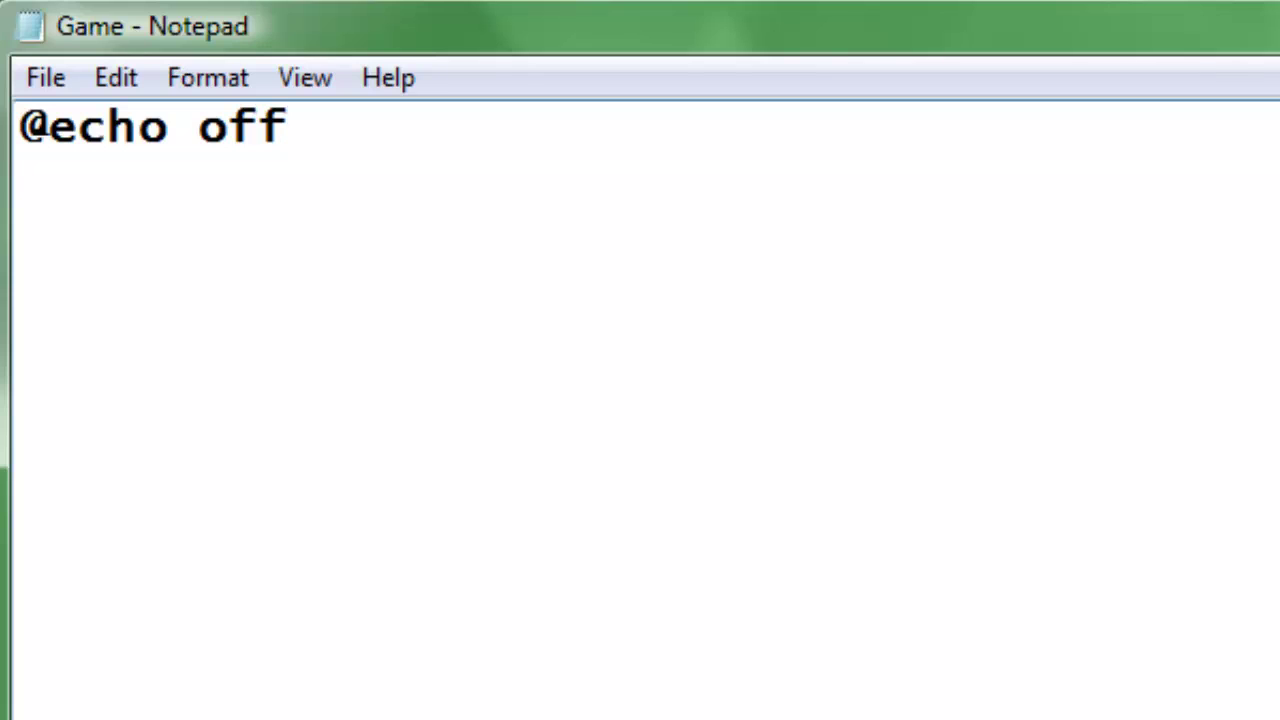
{"action": "type", "text": "color 0a"}
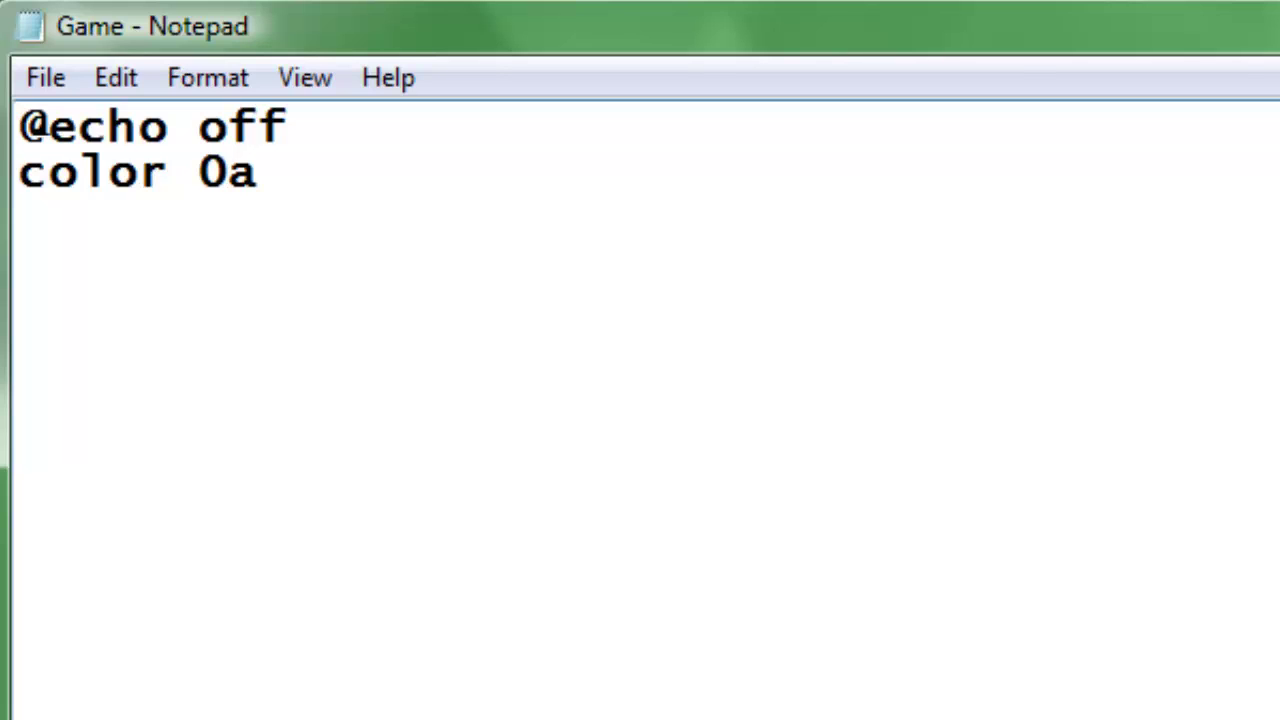
{"action": "key", "text": "Return"}
{"action": "type", "text": "SET "}
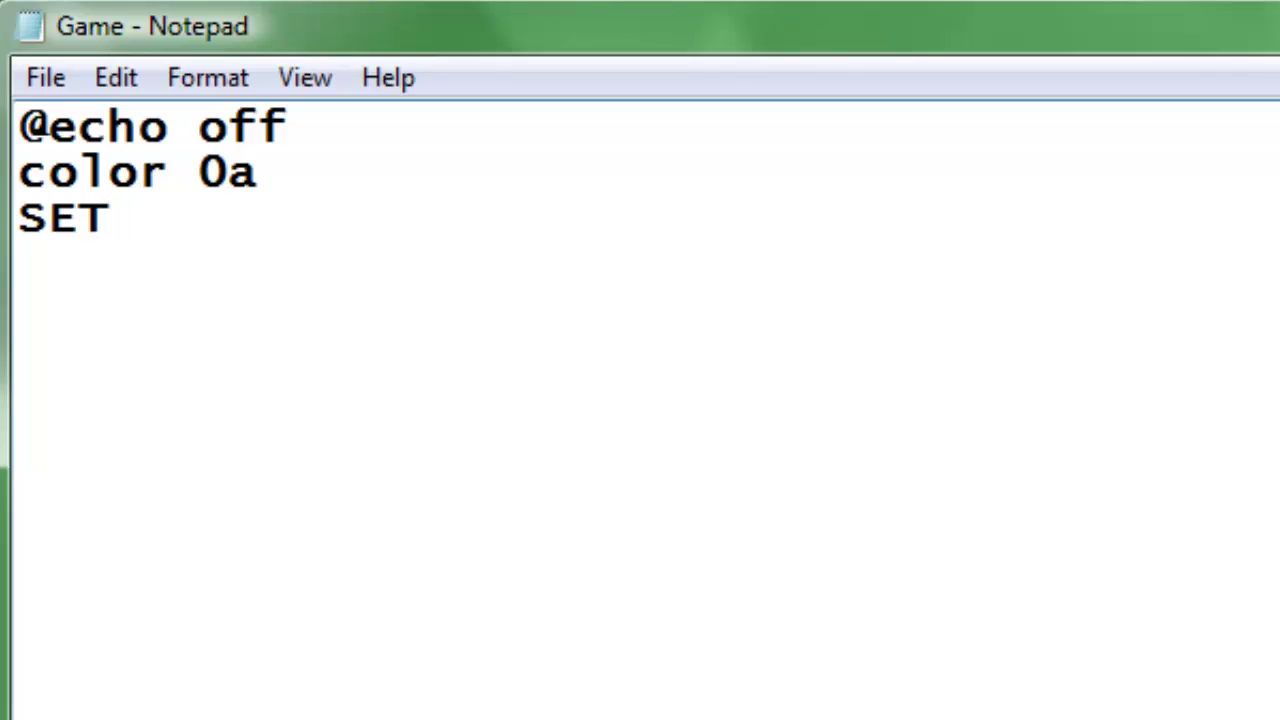
{"action": "type", "text": "BROWSE"}
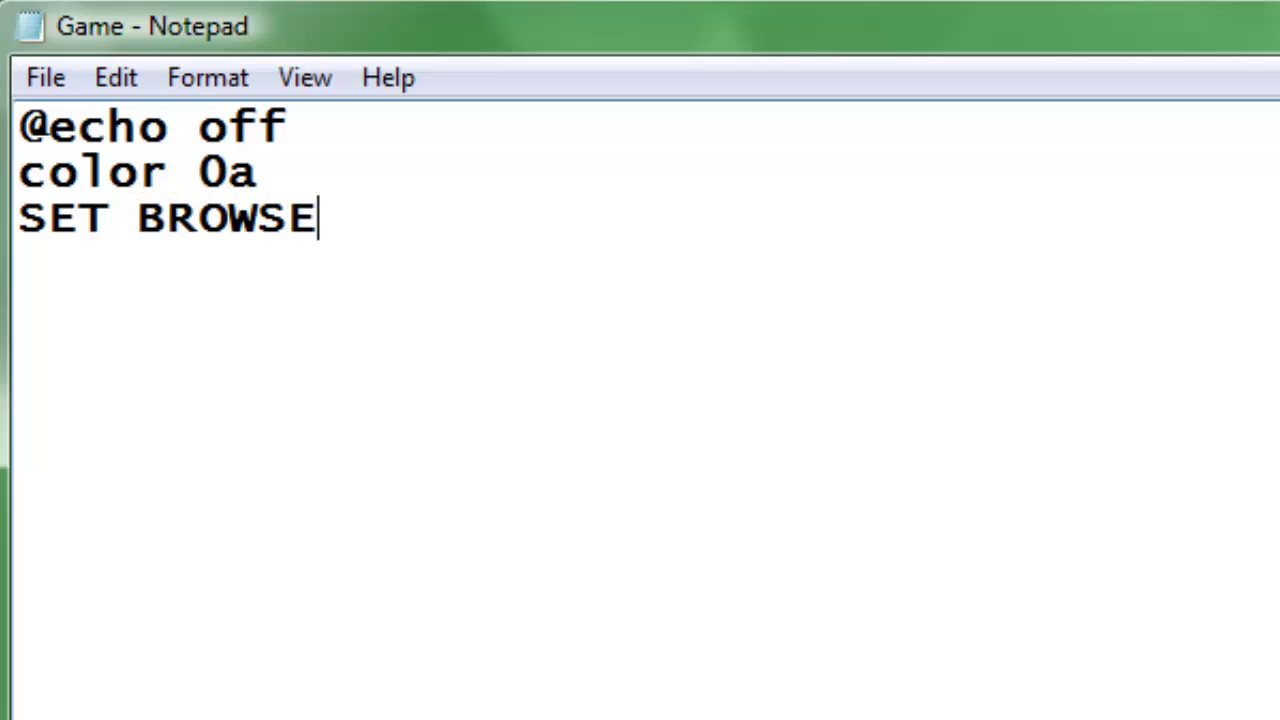
{"action": "type", "text": "R"}
{"action": "type", "text": "=c"}
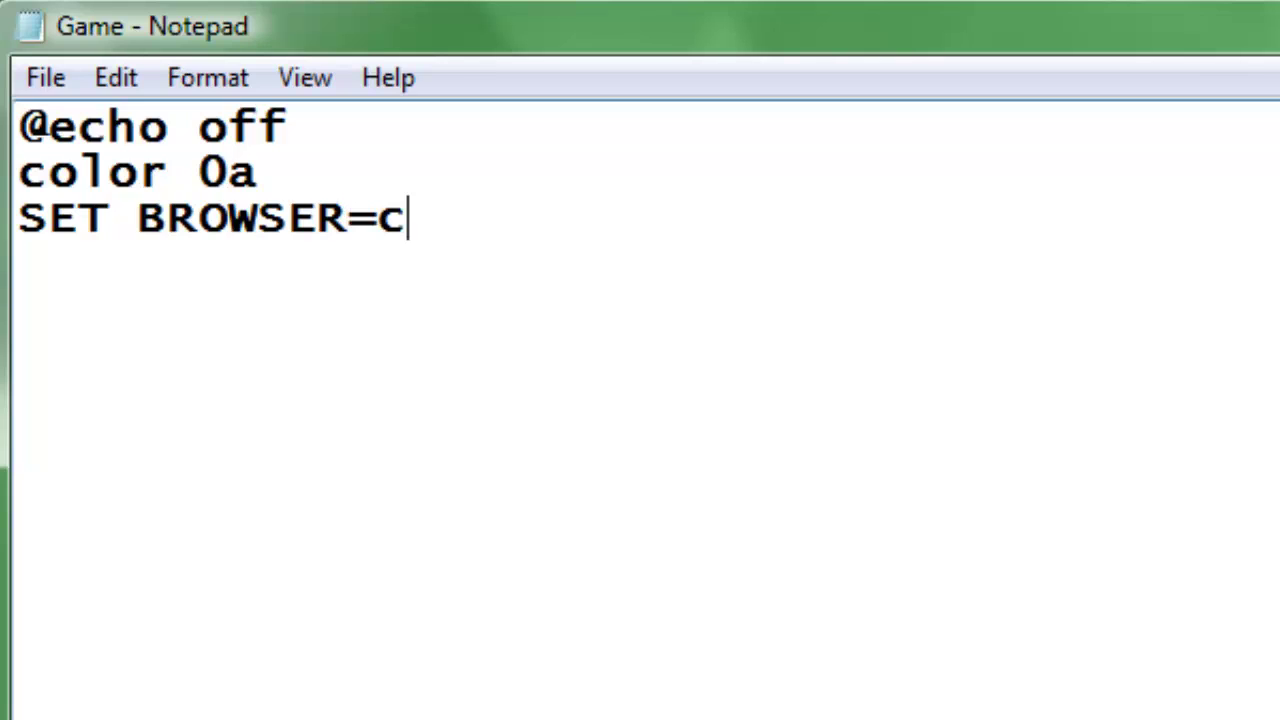
{"action": "type", "text": "hrome."}
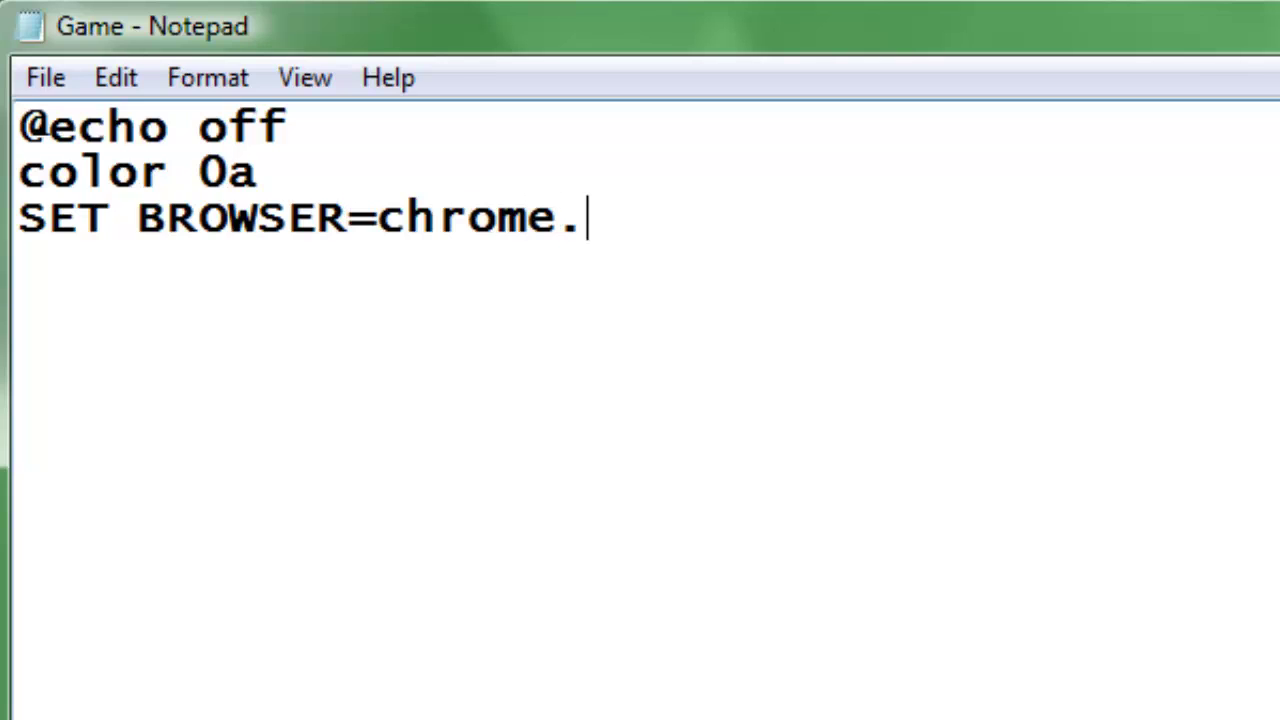
{"action": "type", "text": "exe"}
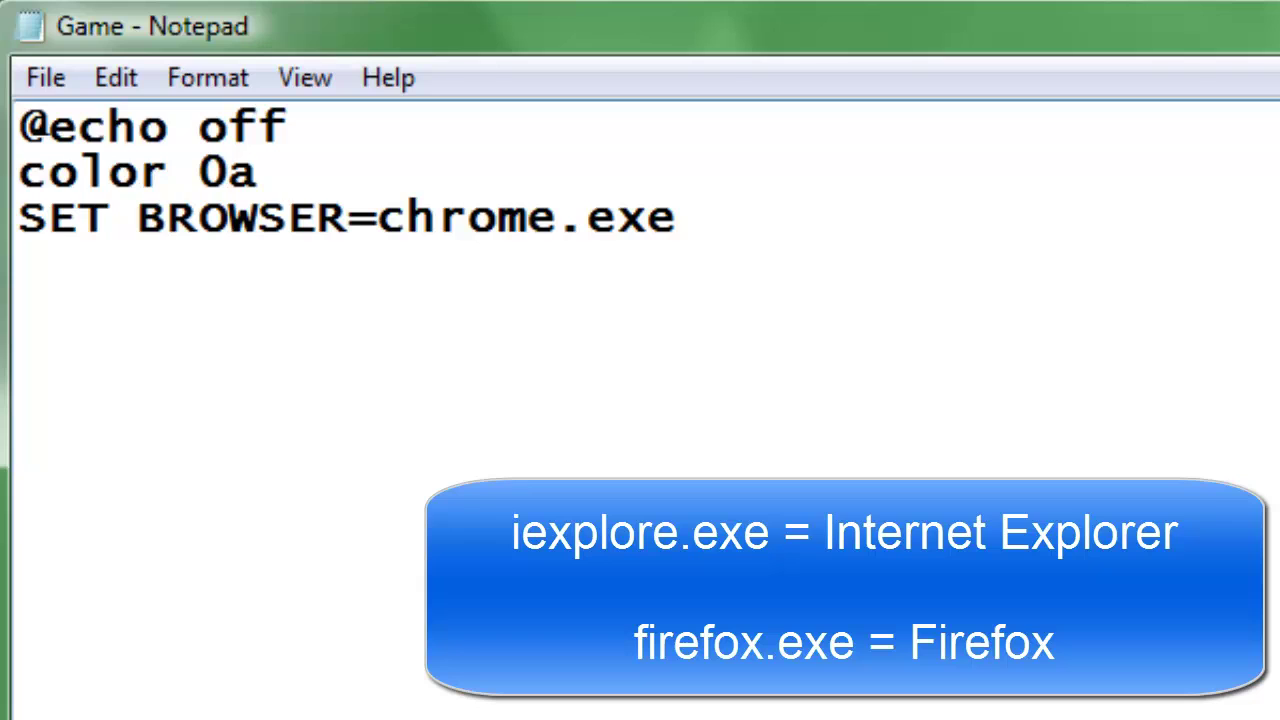
{"action": "key", "text": "Return"}
Add the line 'SET WAIT_TIME=2' to the script.
{"action": "type", "text": "SE"}
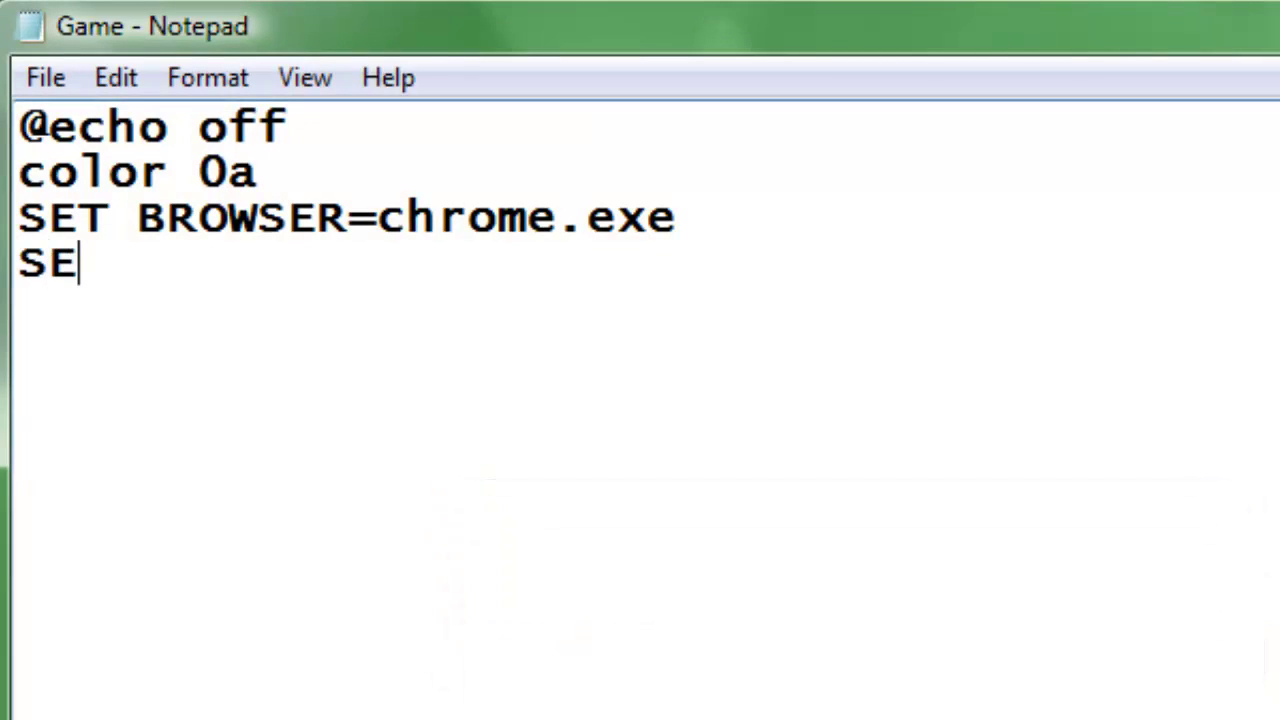
{"action": "type", "text": "T "}
{"action": "type", "text": "WA"}
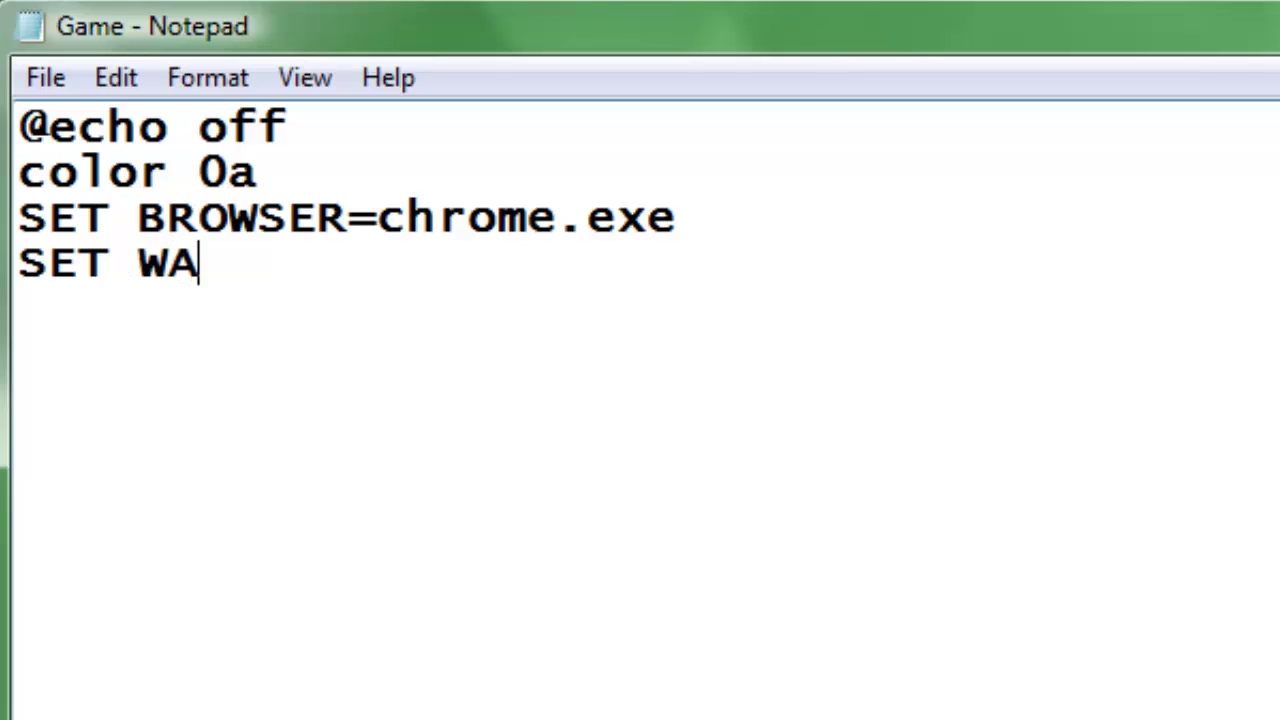
{"action": "type", "text": "IT _T"}
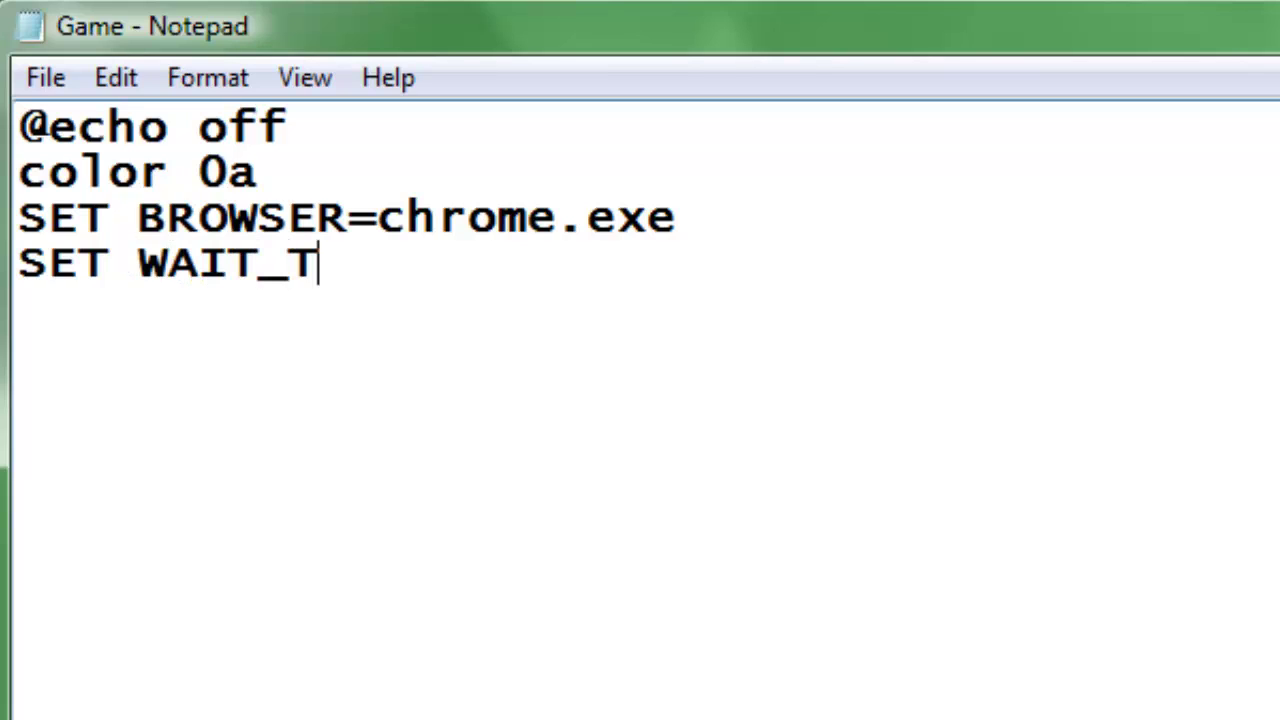
{"action": "key", "text": "BackSpace"}
{"action": "type", "text": "TIME"}
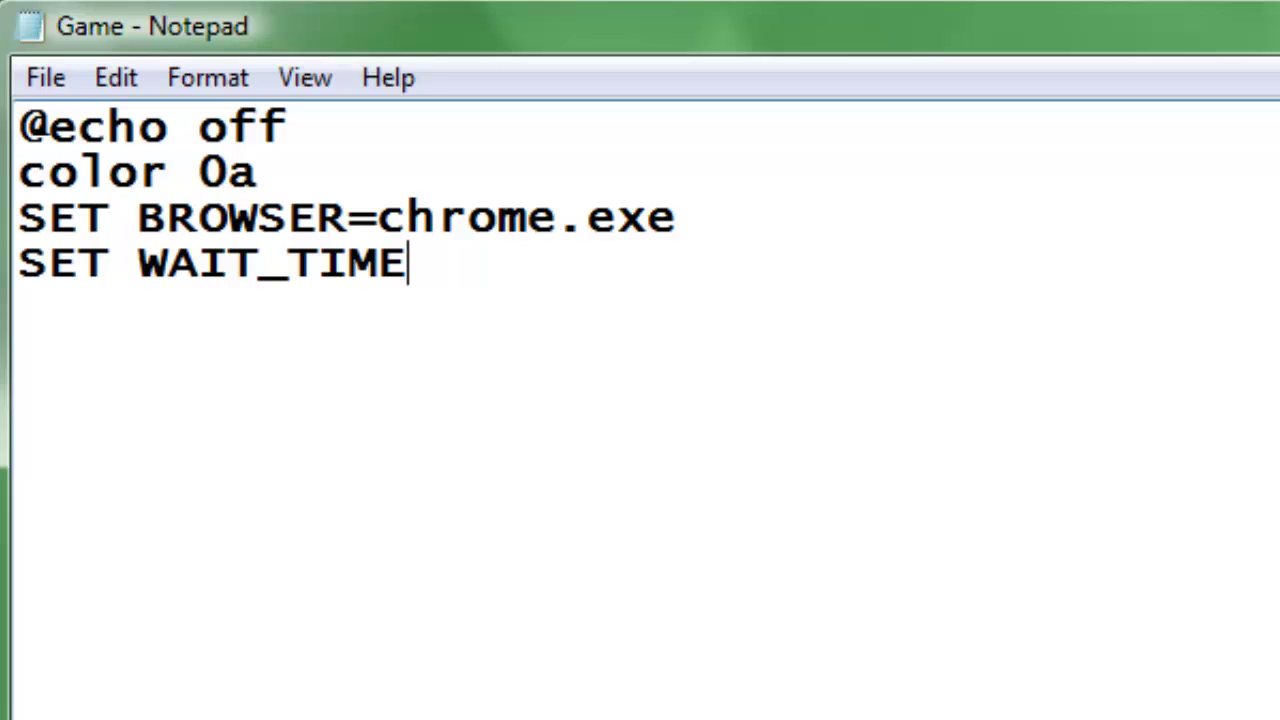
{"action": "type", "text": " ="}
{"action": "key", "text": "BackSpace"}
{"action": "key", "text": "BackSpace"}
{"action": "key", "text": "BackSpace"}
{"action": "type", "text": "="}
{"action": "type", "text": "2"}
{"action": "key", "text": "Return"}
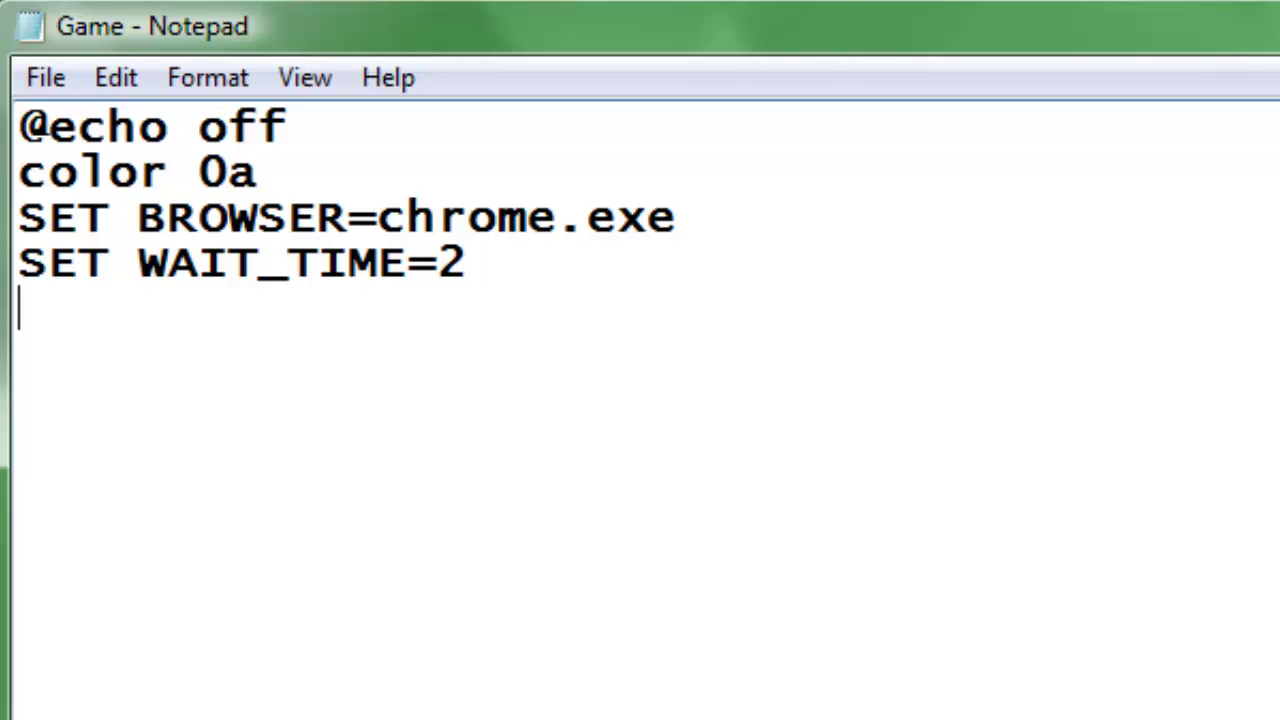
Add the line 'START %BROWSER% -new-tab "google.com"' with a blank line after it.
{"action": "type", "text": "STA"}
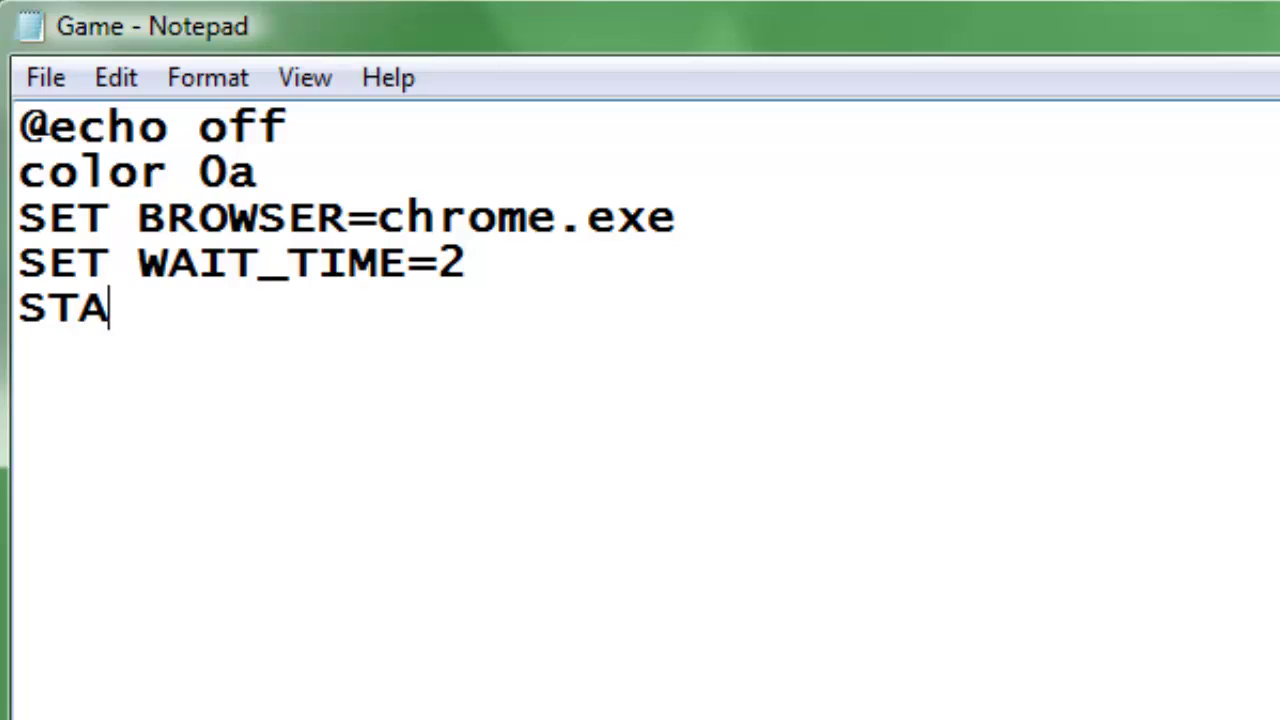
{"action": "type", "text": "RT %"}
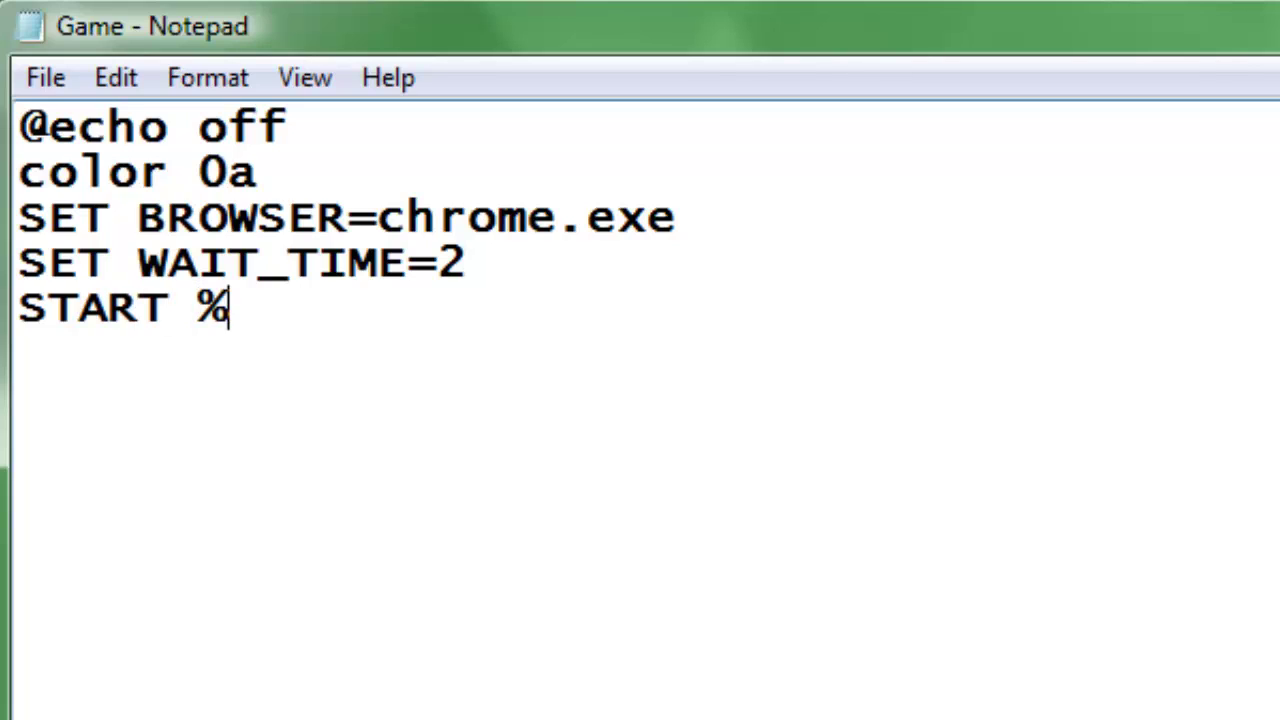
{"action": "type", "text": "BROWSER"}
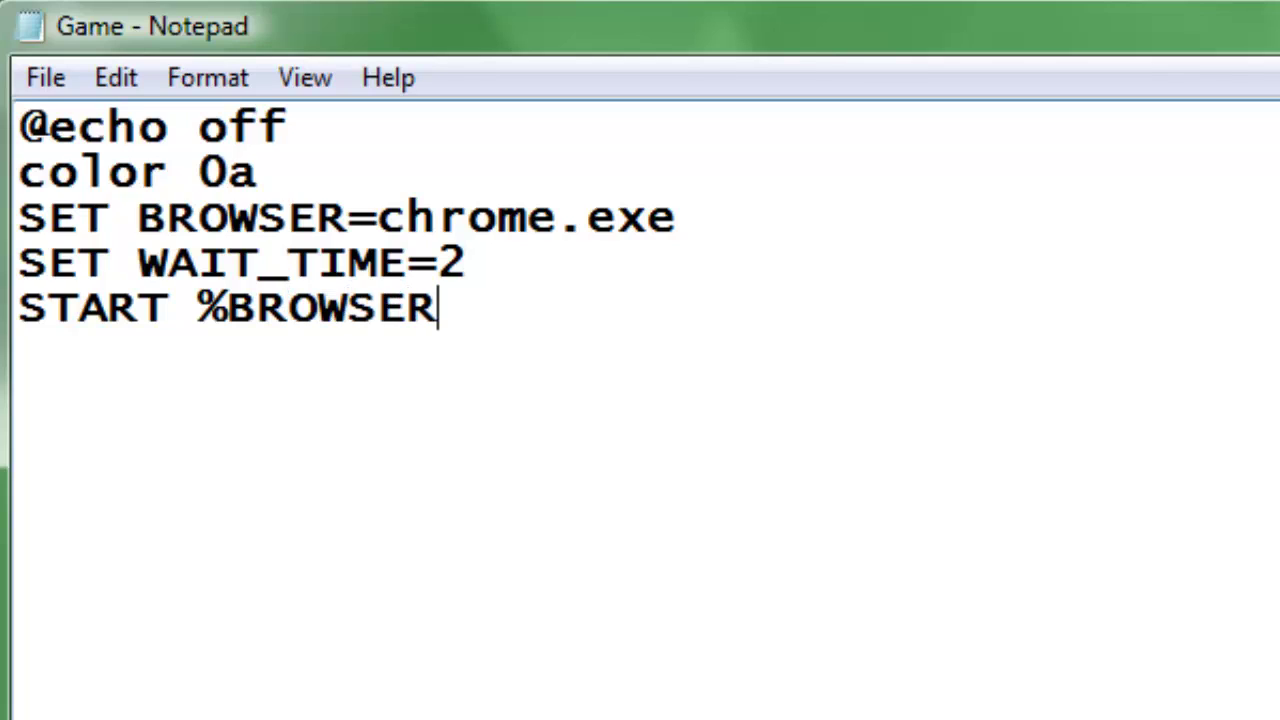
{"action": "type", "text": "%"}
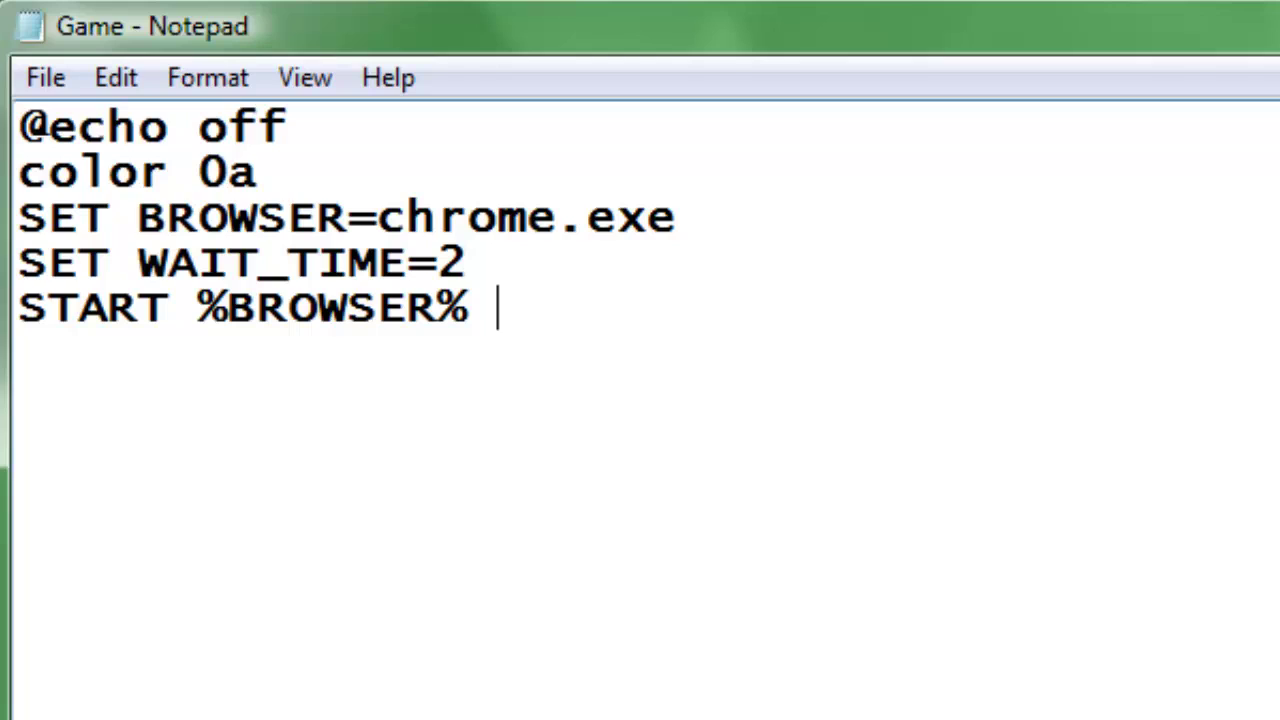
{"action": "type", "text": "-new"}
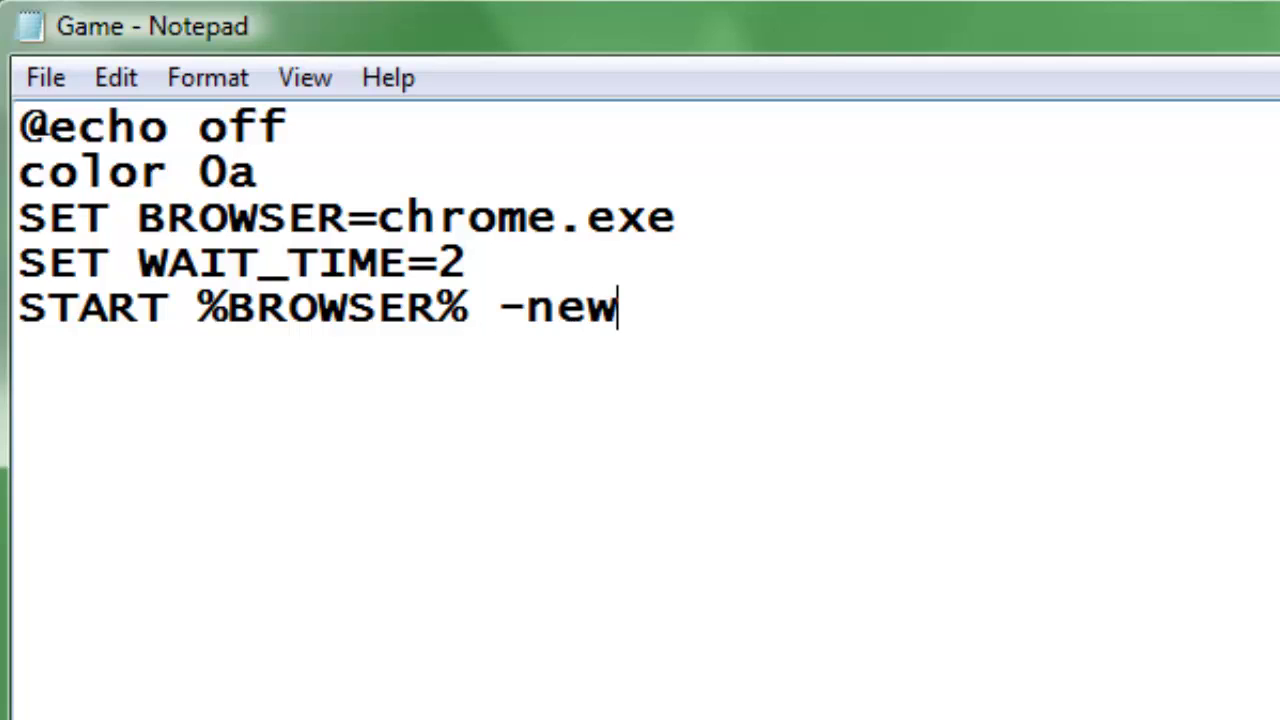
{"action": "type", "text": "-tab"}
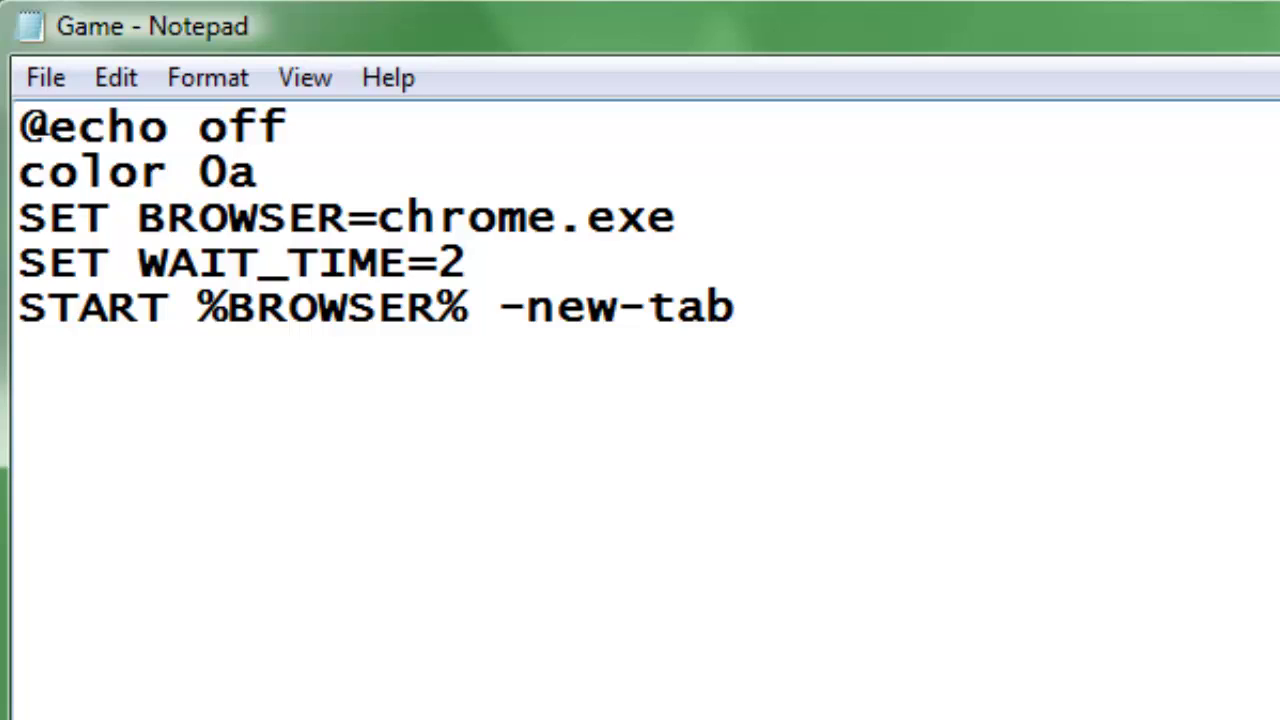
{"action": "type", "text": "\"\""}
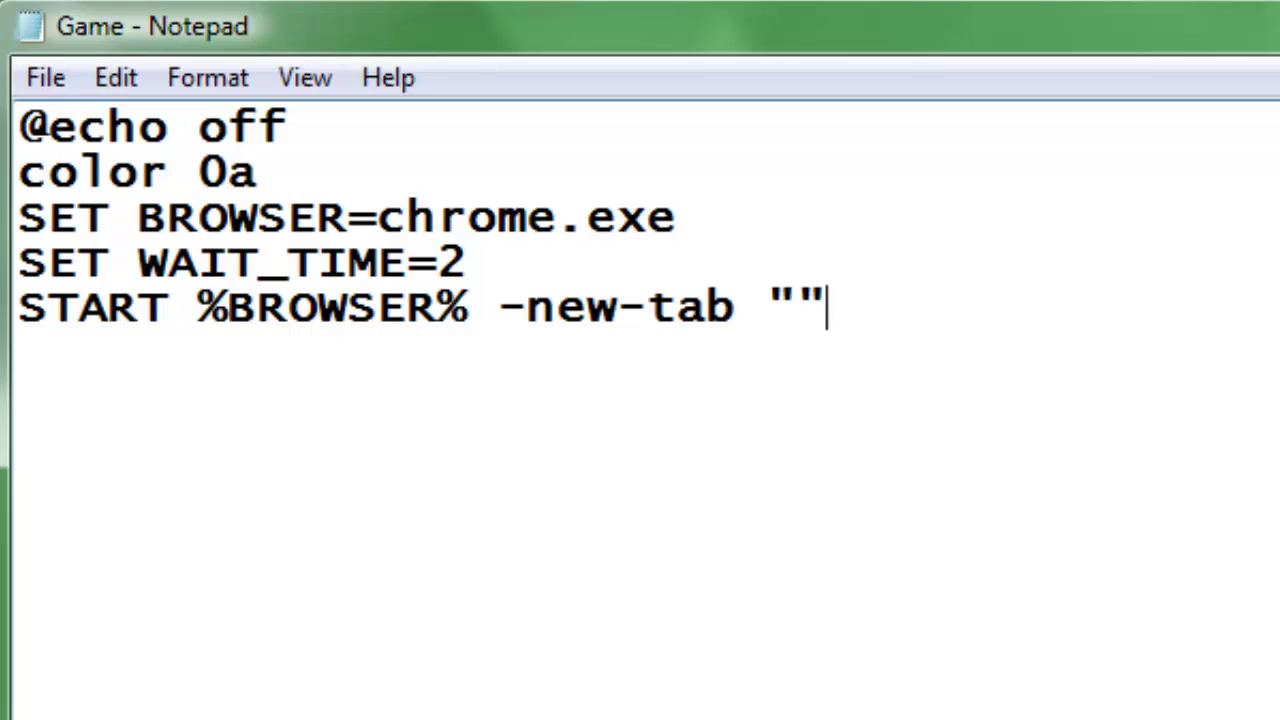
{"action": "key", "text": "Left"}
{"action": "type", "text": "google"}
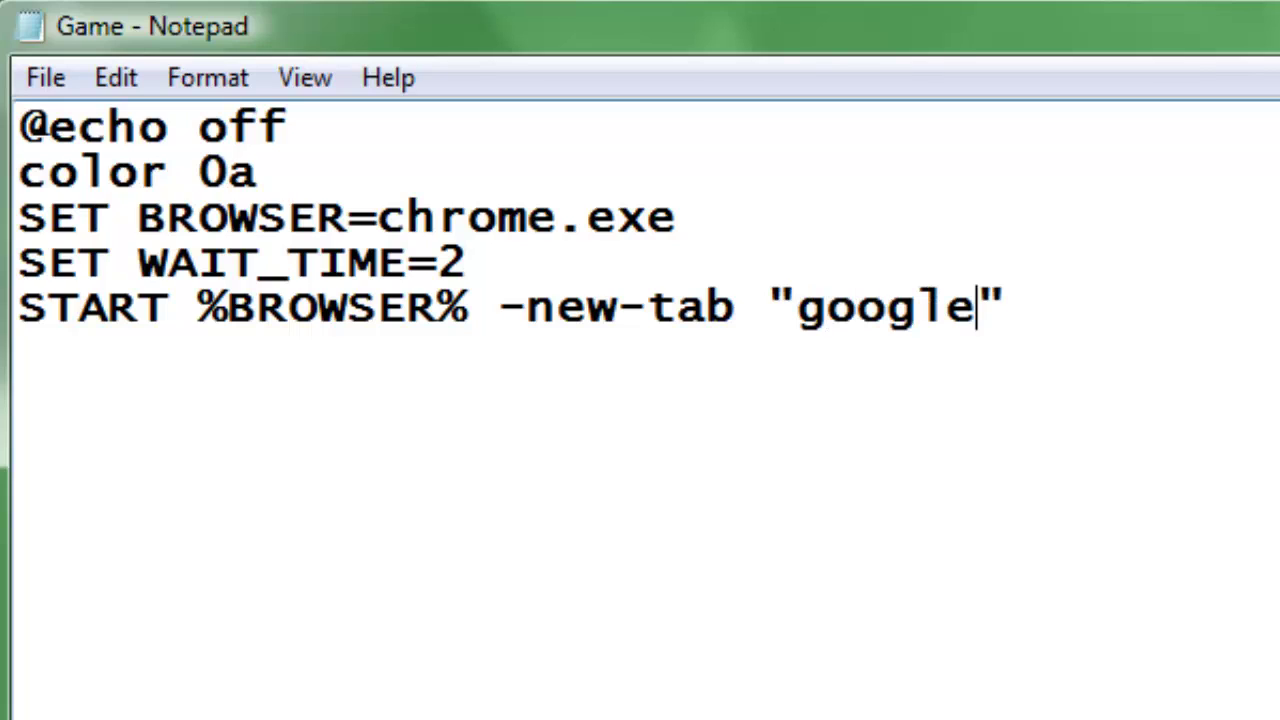
{"action": "type", "text": ".com"}
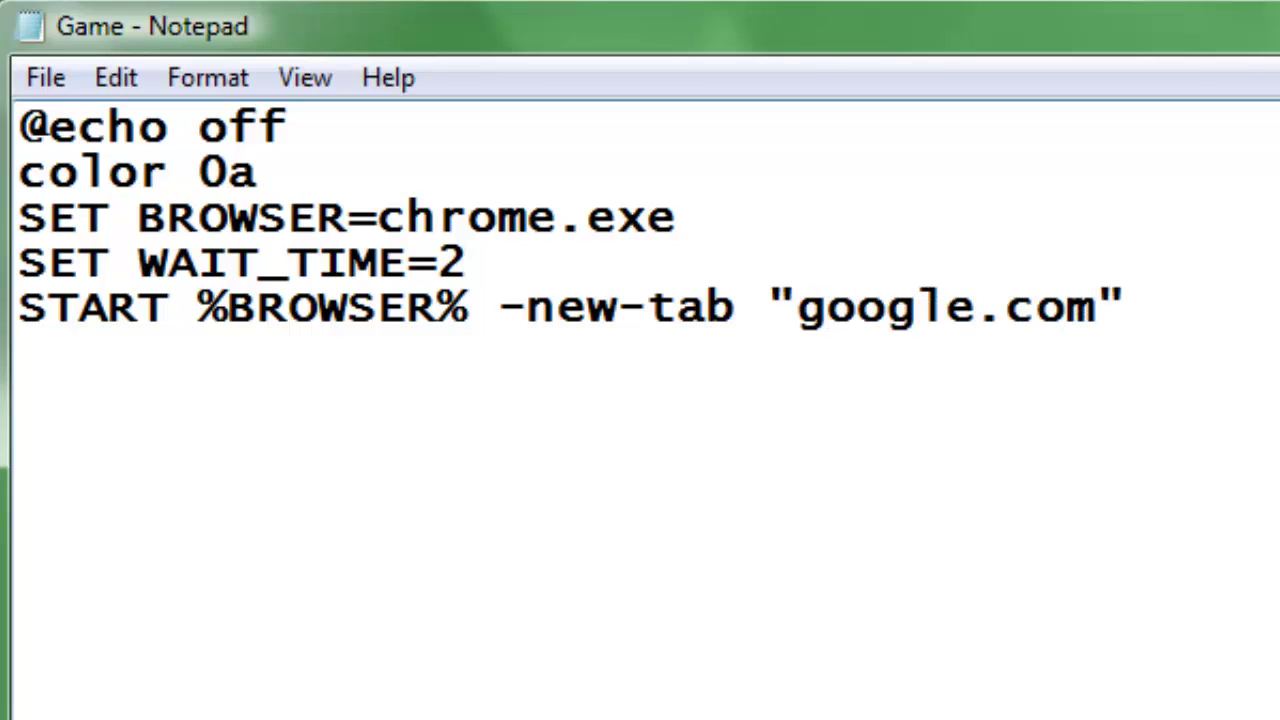
{"action": "key", "text": "Return"}
Save the Game script, run it from the desktop, then close the Chrome window it opened.
{"action": "left_click", "coordinate": [47, 79]}
{"action": "left_click", "coordinate": [115, 219]}
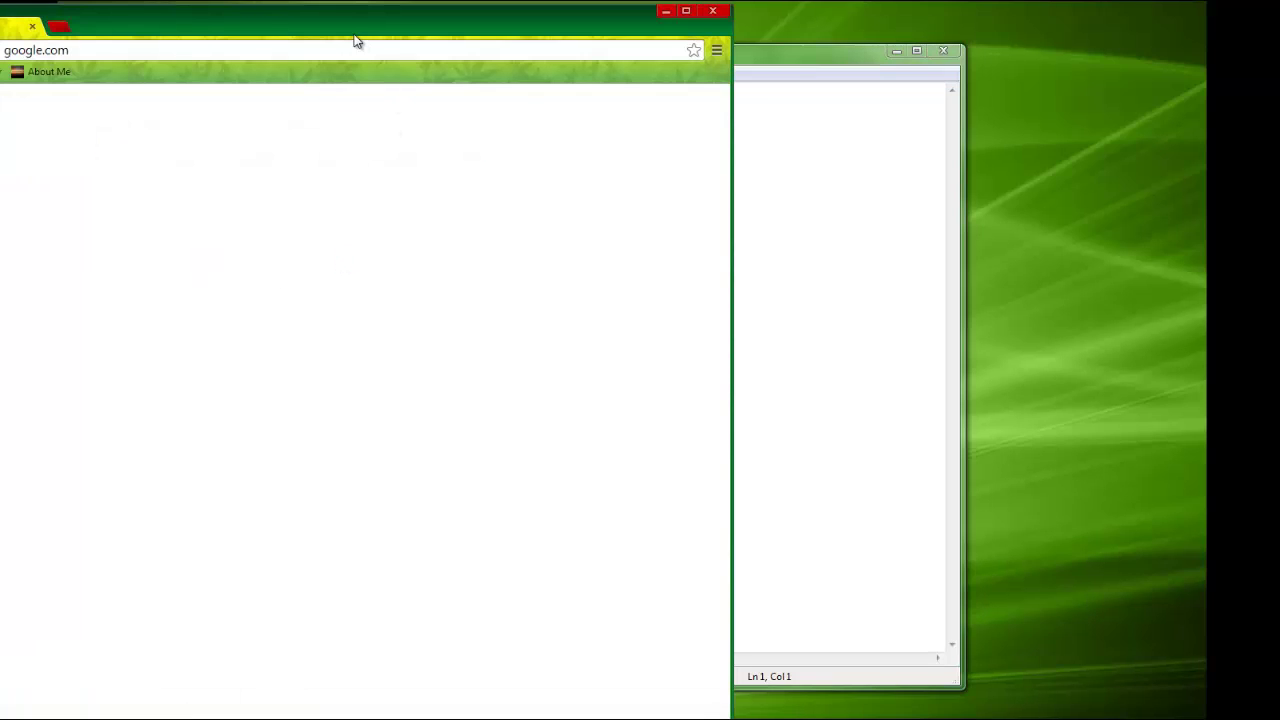
{"action": "mouse_move", "coordinate": [356, 41]}
{"action": "left_mouse_down"}
{"action": "mouse_move", "coordinate": [451, 57]}
{"action": "mouse_move", "coordinate": [576, 45]}
{"action": "left_mouse_up"}
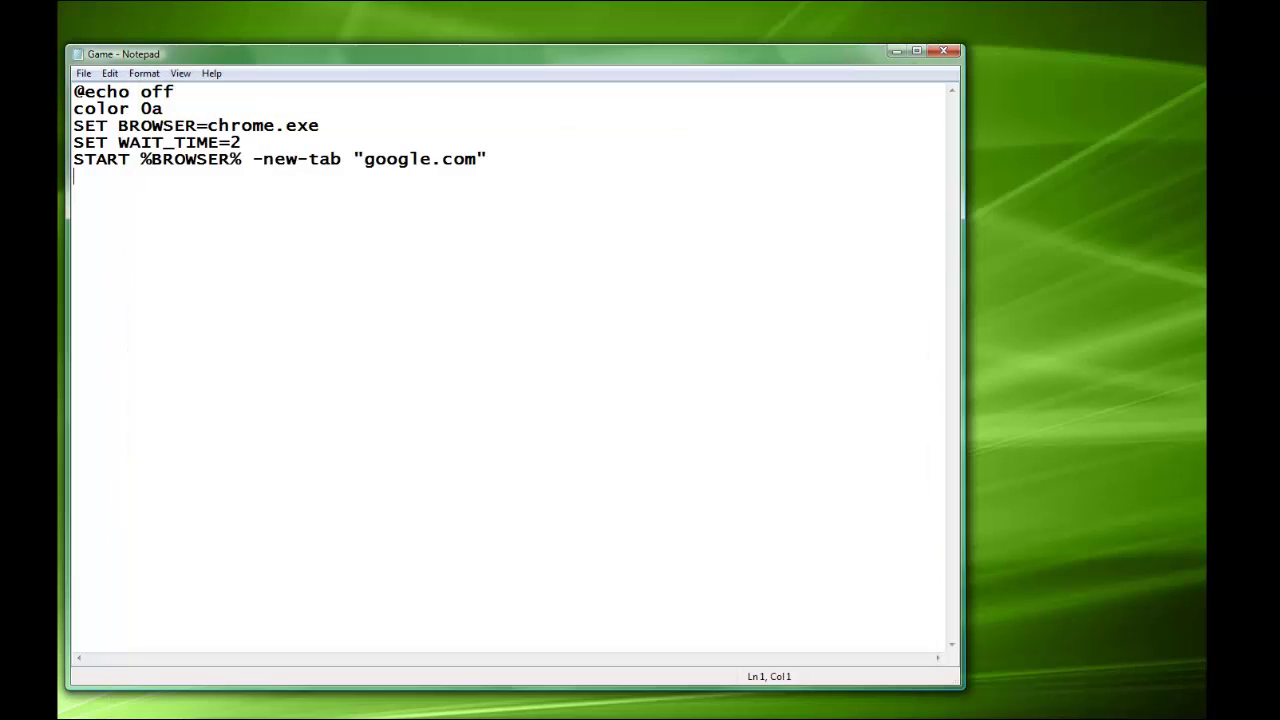
{"action": "left_click", "coordinate": [1168, 360]}
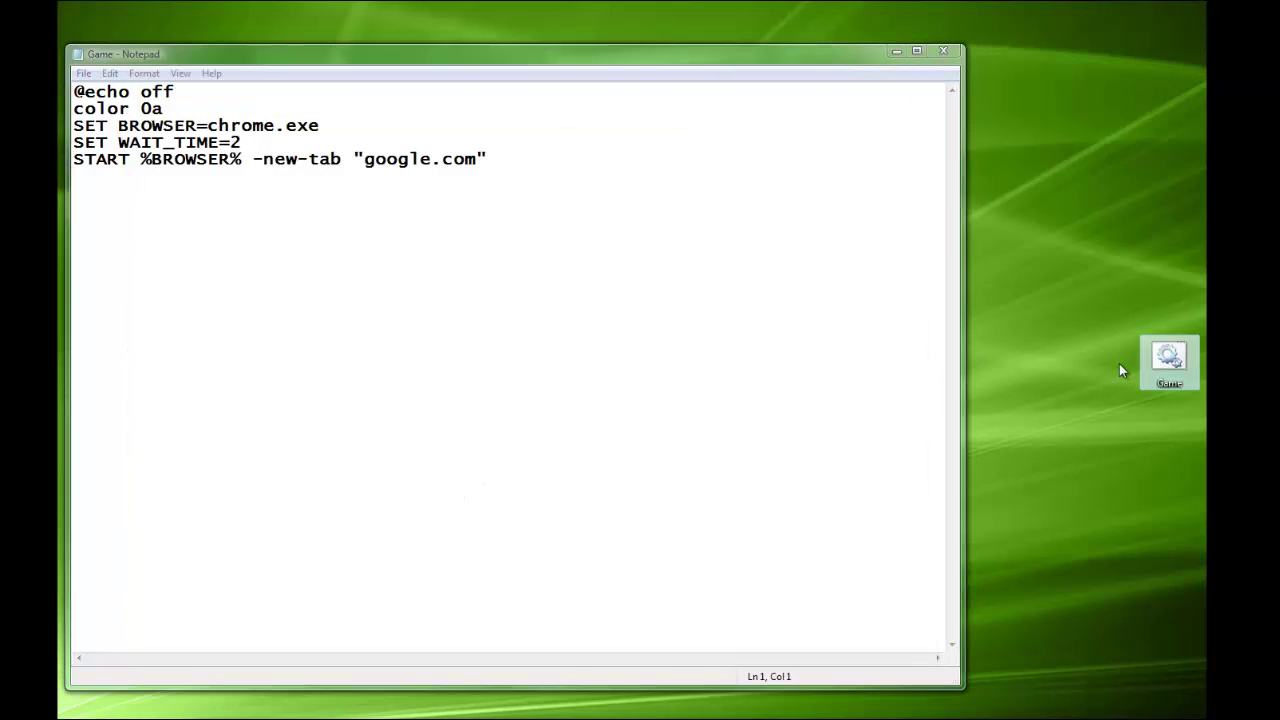
{"action": "double_click", "coordinate": [1168, 358]}
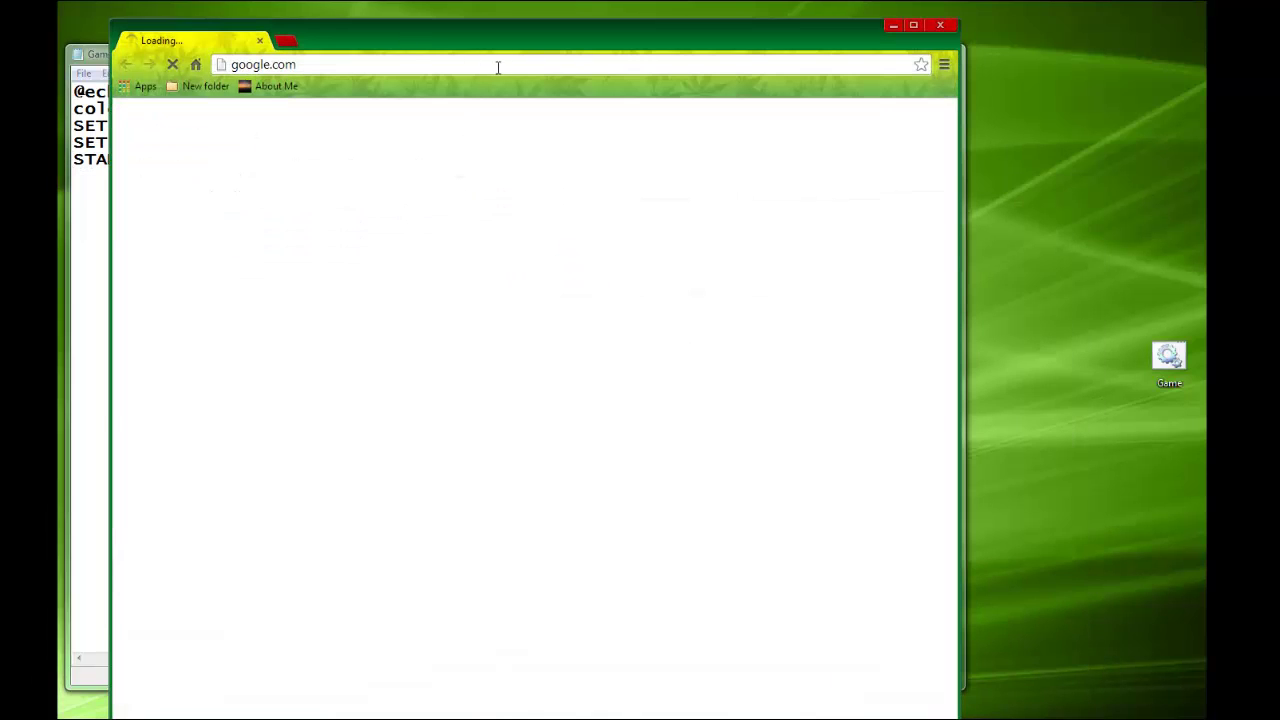
{"action": "left_click", "coordinate": [937, 24]}
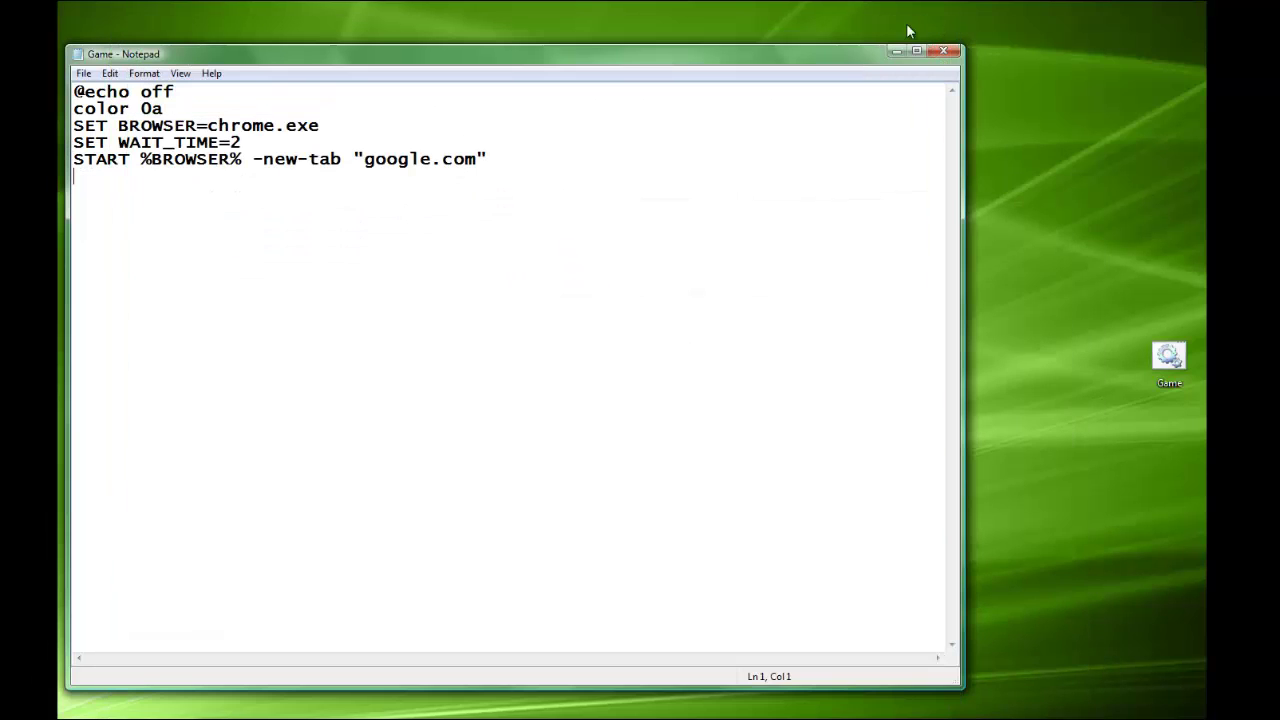
Insert a ':a' label after 'color 0a' and a 'goto a' line after the START line.
{"action": "left_click", "coordinate": [198, 104]}
{"action": "key", "text": "Return"}
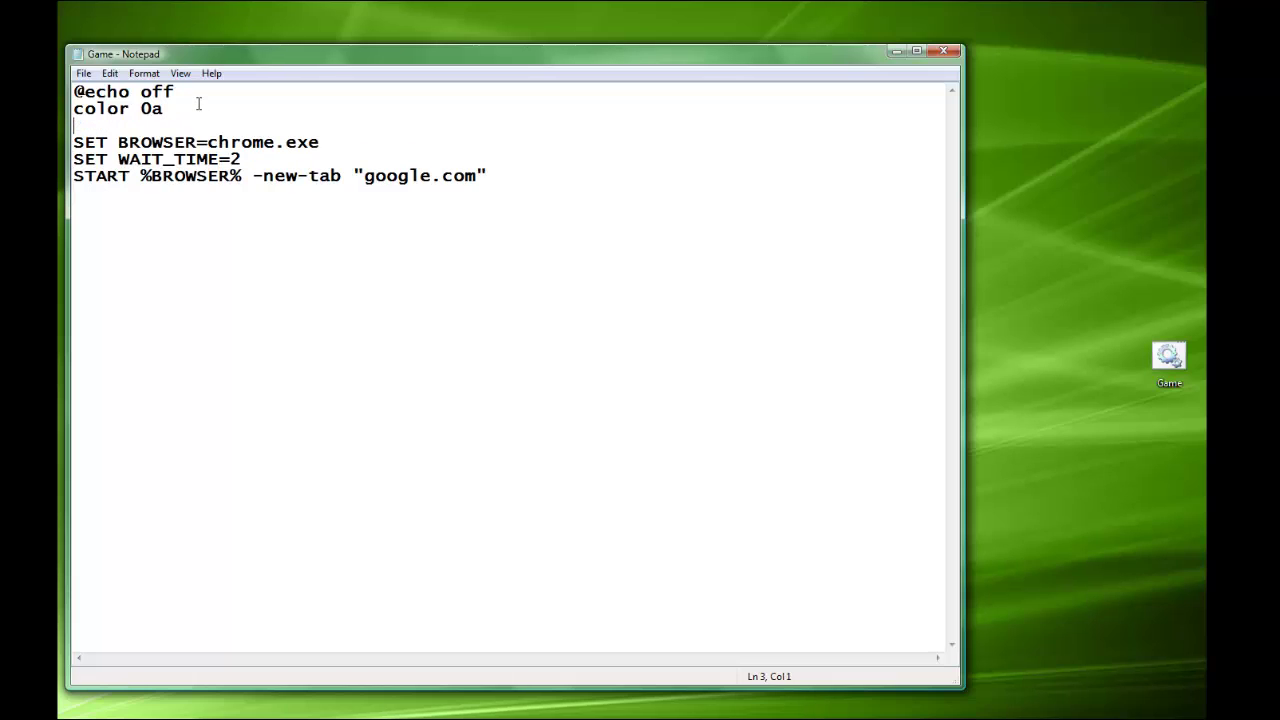
{"action": "type", "text": ":a"}
{"action": "left_click", "coordinate": [549, 183]}
{"action": "key", "text": "Return"}
{"action": "type", "text": "g"}
{"action": "type", "text": "ot"}
{"action": "type", "text": "o a"}
Check the new loop lines, save the script, and select the Game file on the desktop.
{"action": "left_click_drag", "start_coordinate": [145, 192], "coordinate": [80, 195]}
{"action": "key", "text": "Up"}
{"action": "key", "text": "Up"}
{"action": "key", "text": "Up"}
{"action": "left_click", "coordinate": [96, 132]}
{"action": "left_click", "coordinate": [249, 200]}
{"action": "left_click", "coordinate": [84, 73]}
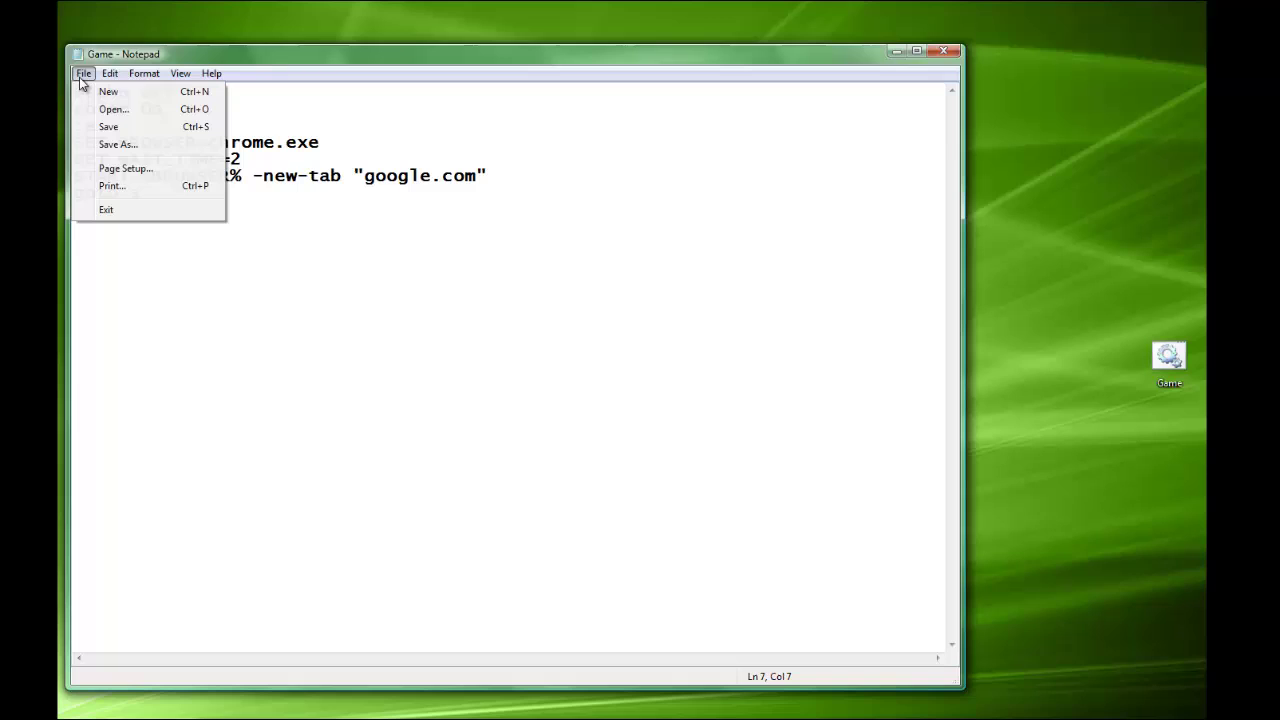
{"action": "left_click", "coordinate": [127, 127]}
{"action": "mouse_move", "coordinate": [166, 199]}
{"action": "left_mouse_down"}
{"action": "mouse_move", "coordinate": [80, 143]}
{"action": "mouse_move", "coordinate": [77, 90]}
{"action": "left_mouse_up"}
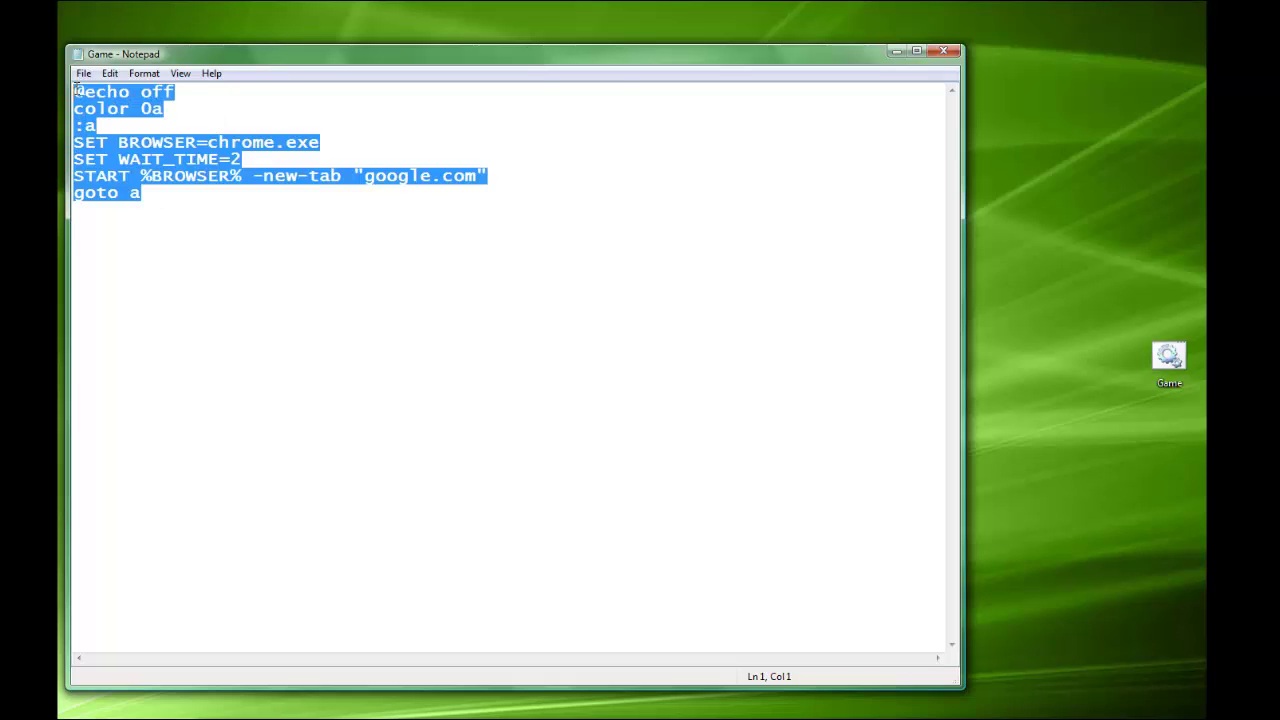
{"action": "left_click", "coordinate": [258, 207]}
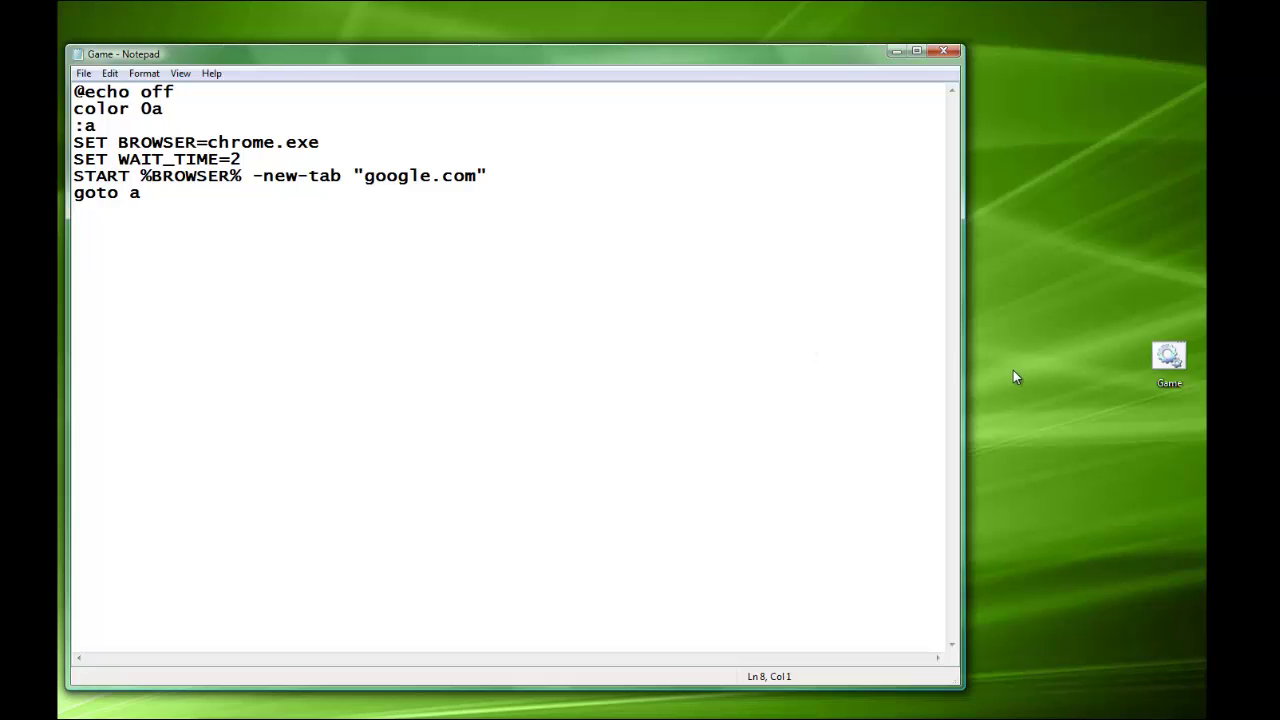
{"action": "left_click", "coordinate": [1170, 358]}
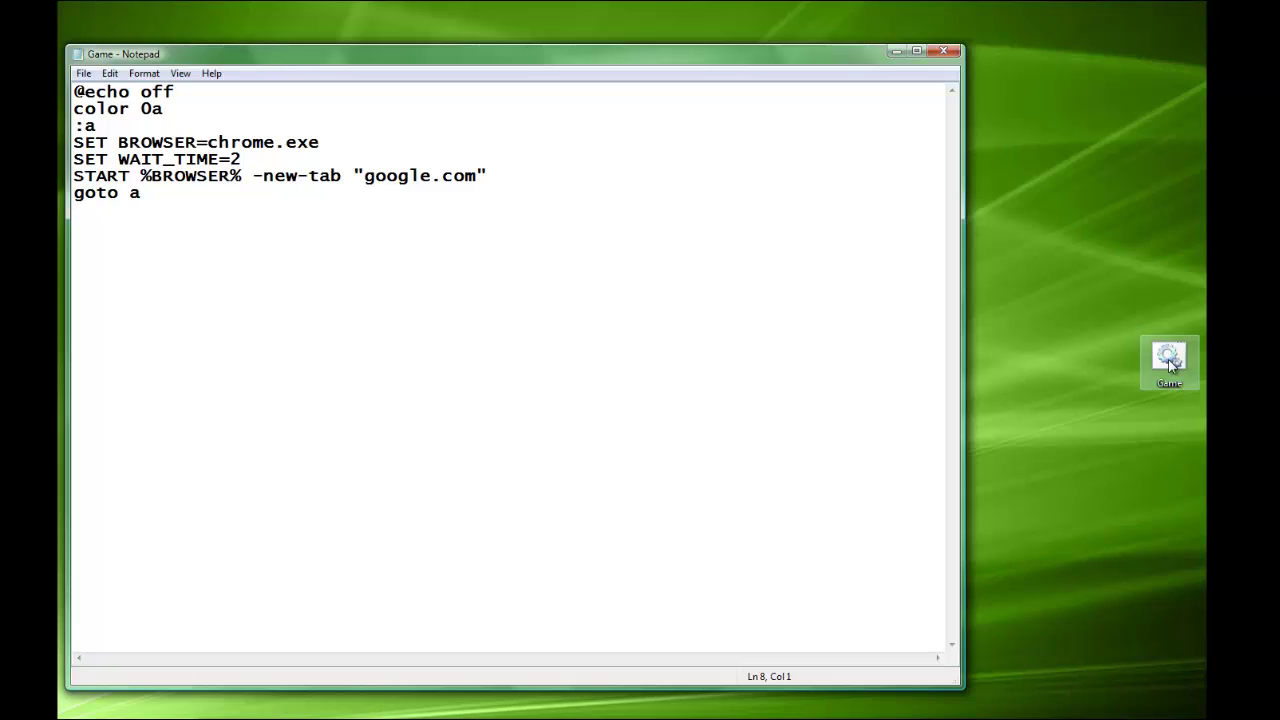
{"action": "left_click", "coordinate": [1170, 362]}
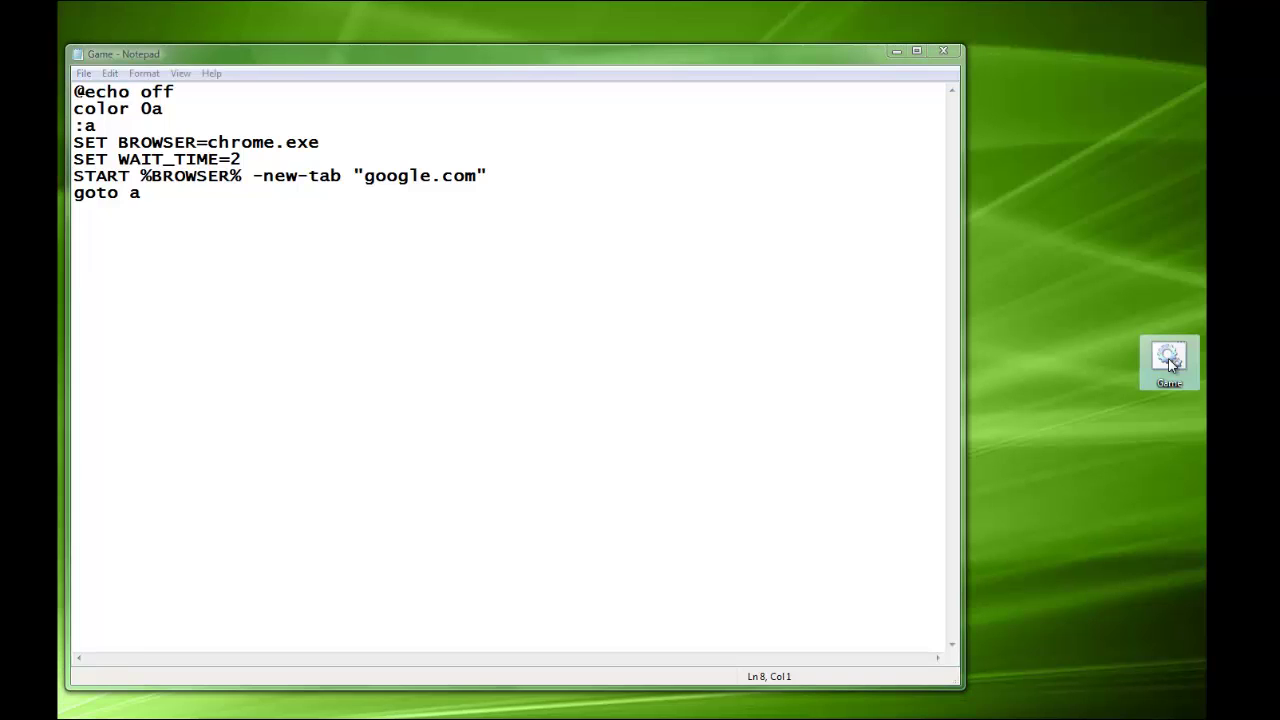
{"action": "double_click", "coordinate": [1170, 362]}
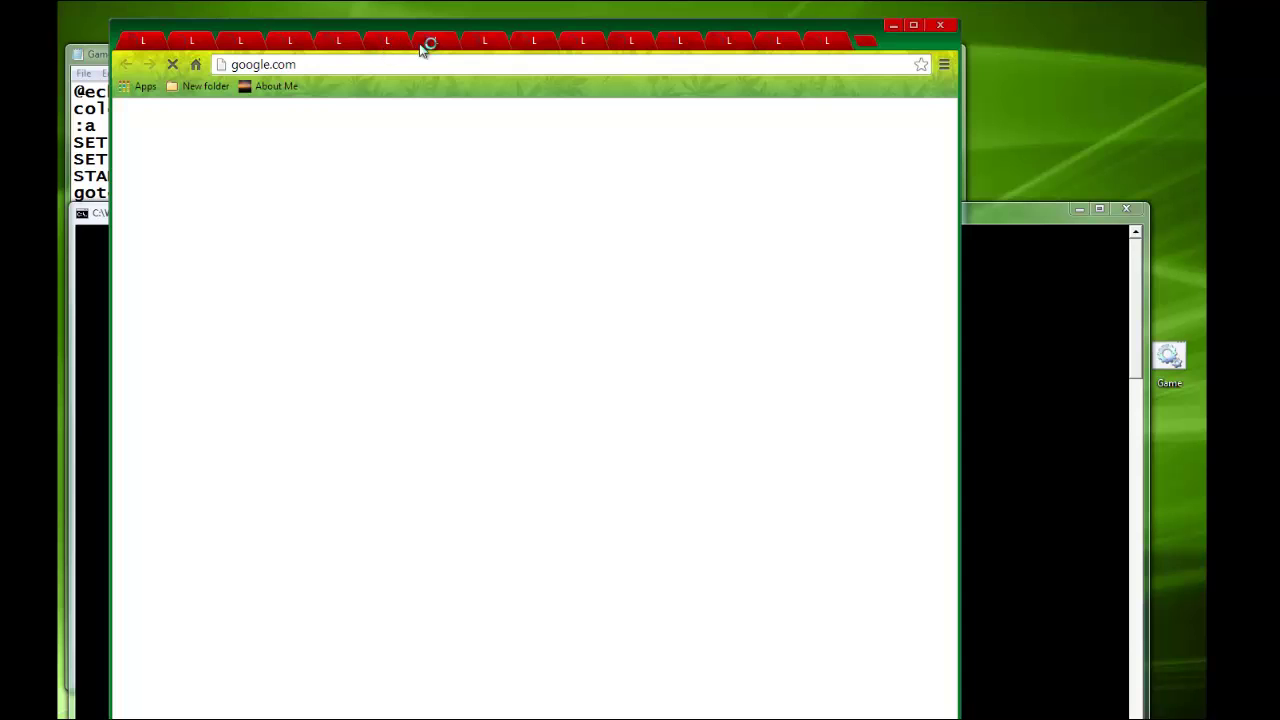
{"action": "left_click", "coordinate": [941, 25]}
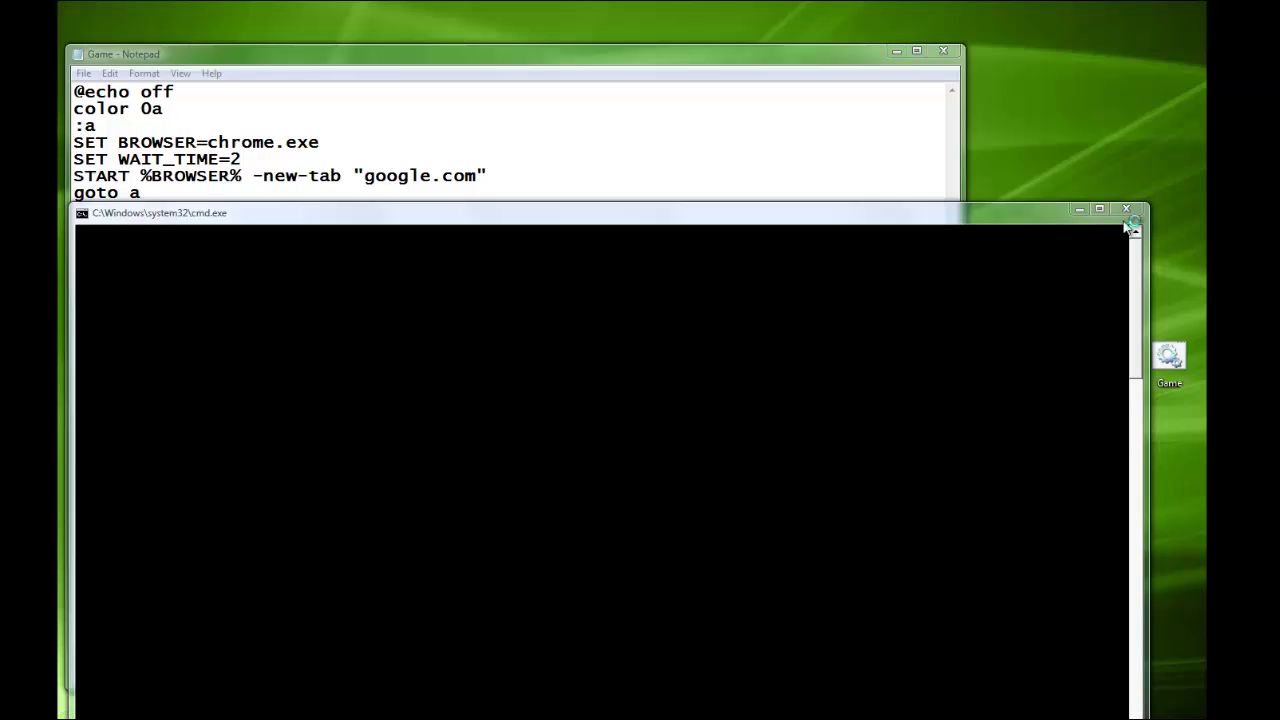
{"action": "left_click", "coordinate": [1126, 209]}
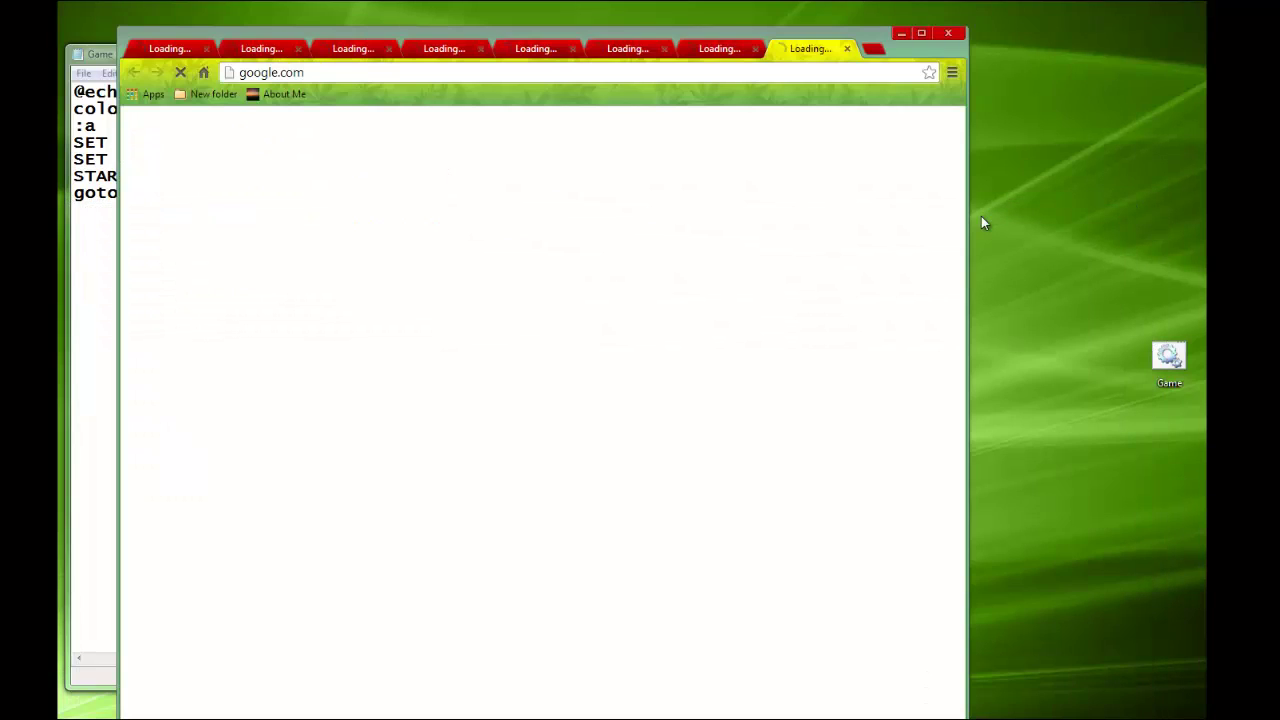
{"action": "left_click", "coordinate": [952, 35]}
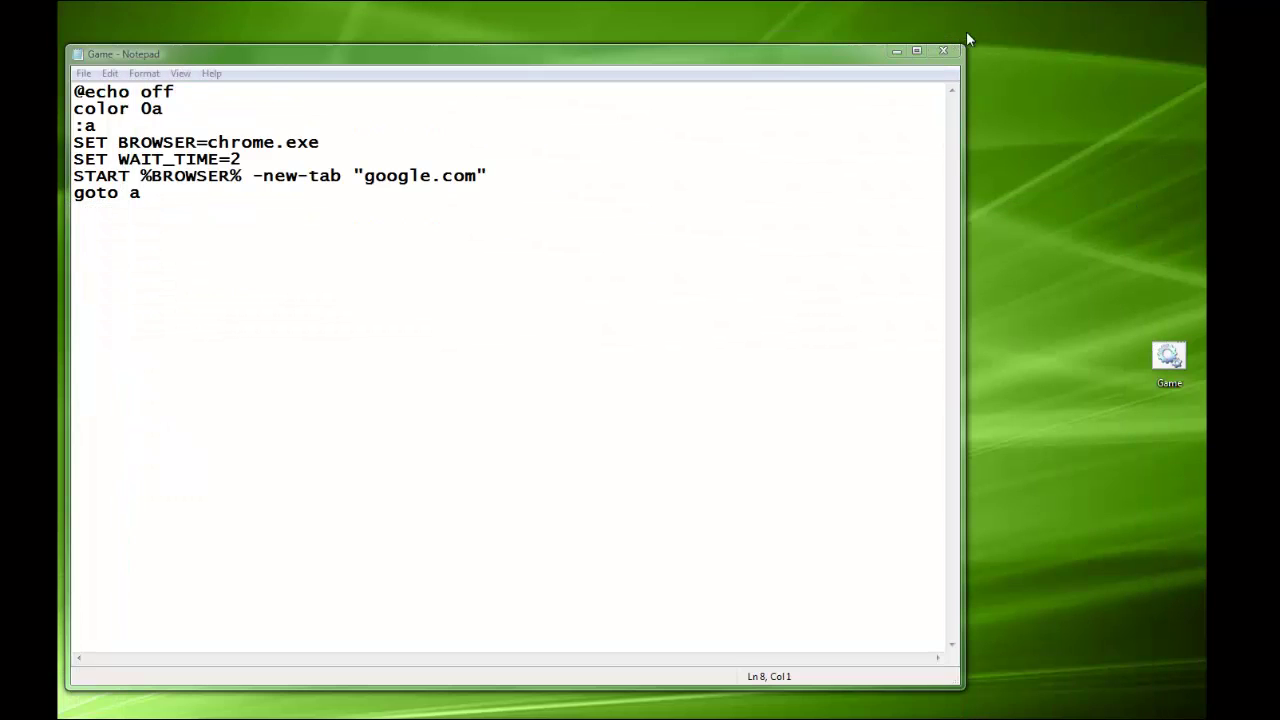